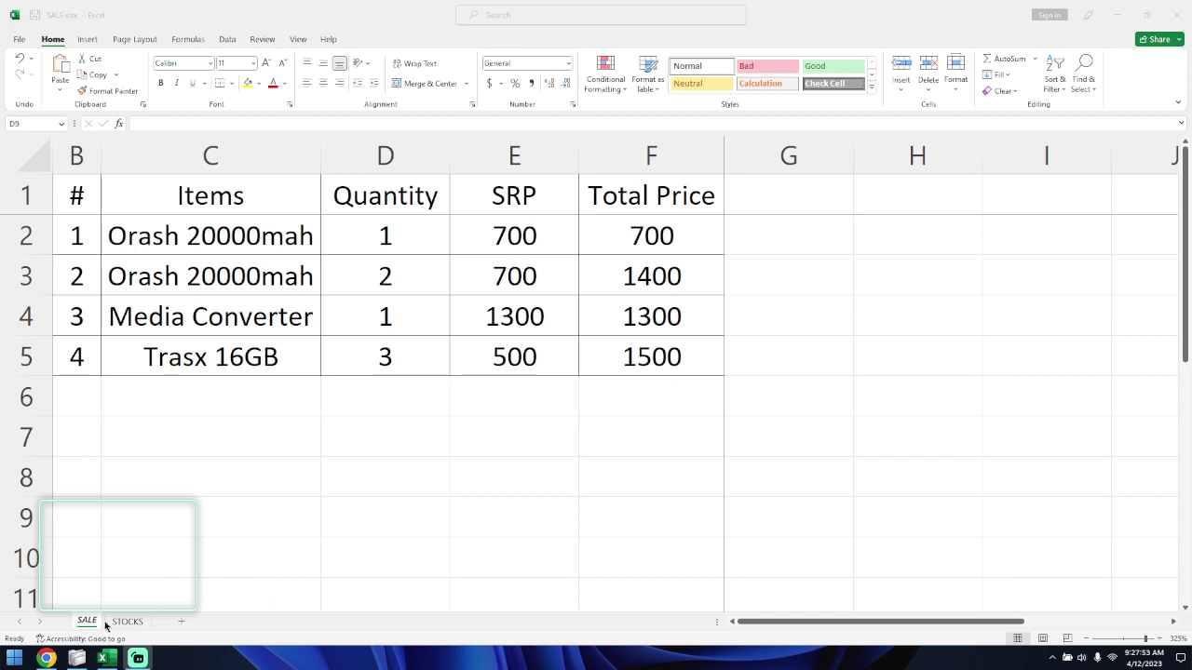
Step: Examine the items and quantities on the SALE sheet and the empty Sold column on the STOCKS sheet
left_click(138, 623)
left_click(128, 624)
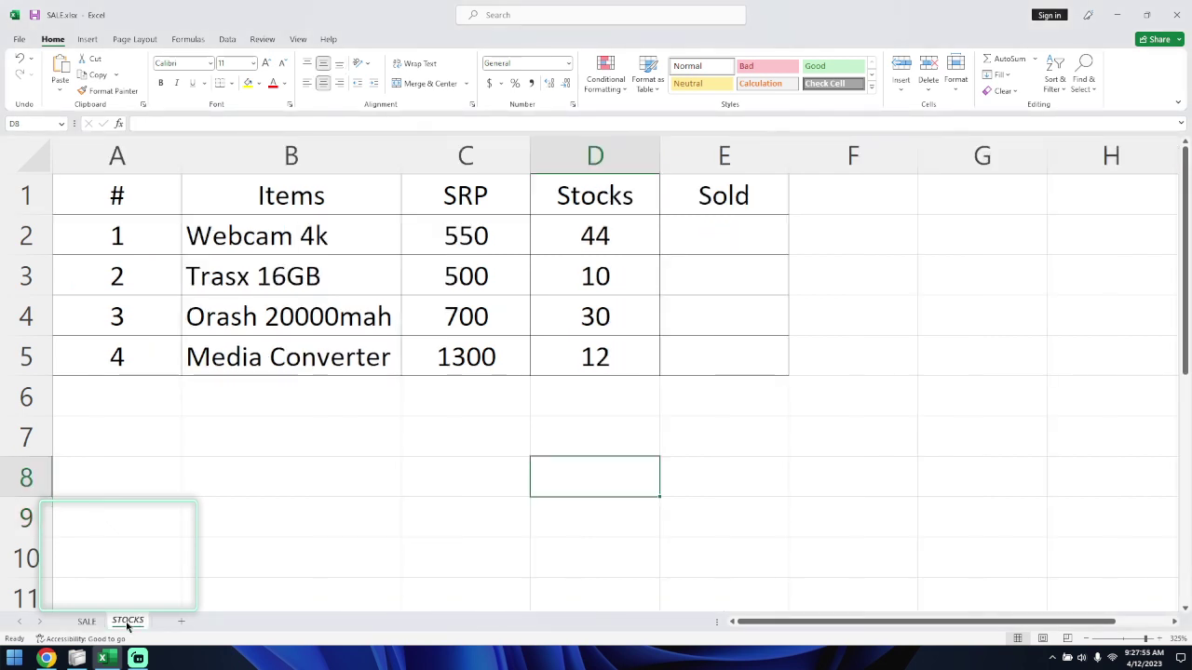
left_click(94, 625)
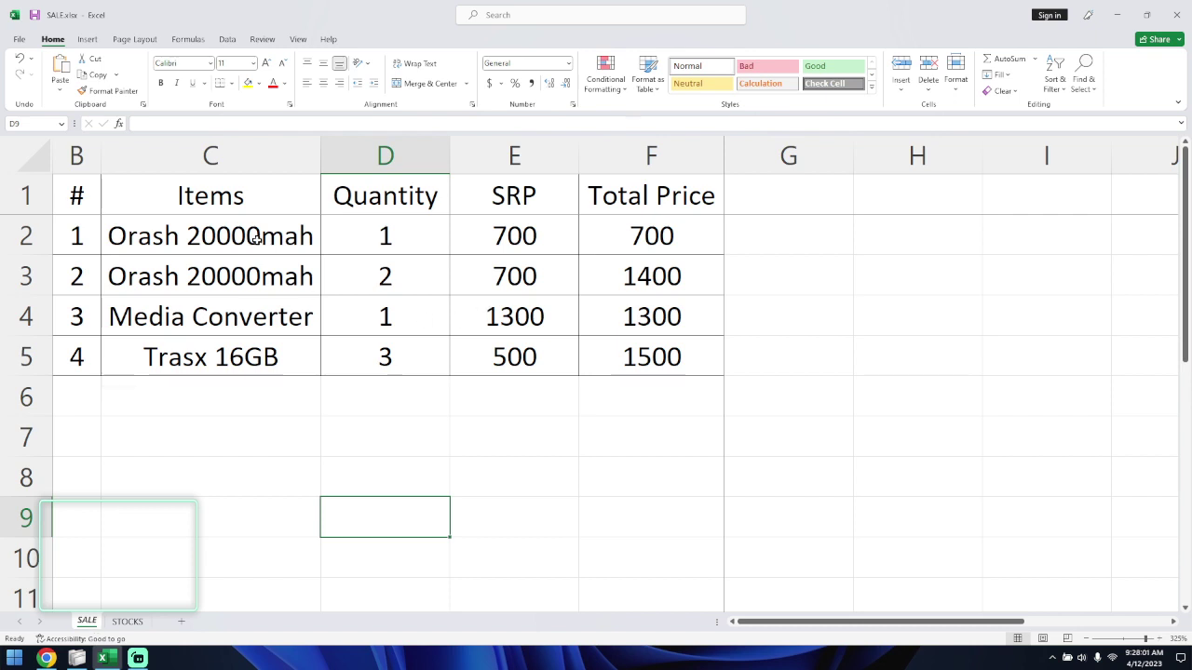
left_click_drag(255, 236, 260, 281)
left_click_drag(378, 238, 376, 276)
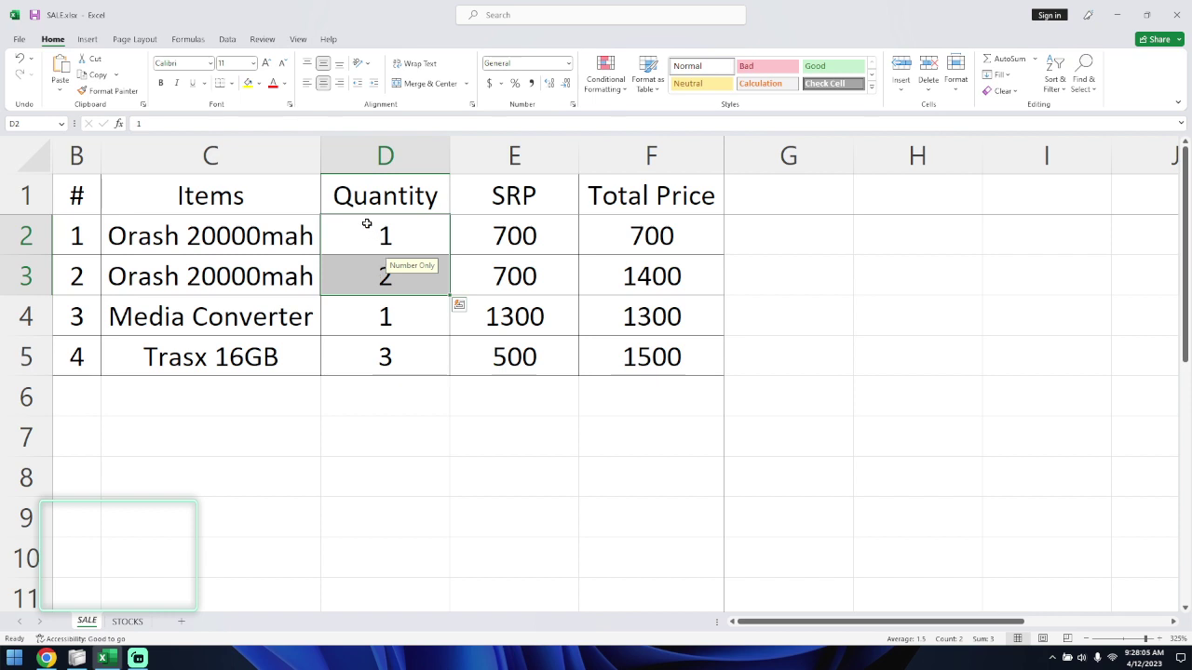
left_click(367, 224)
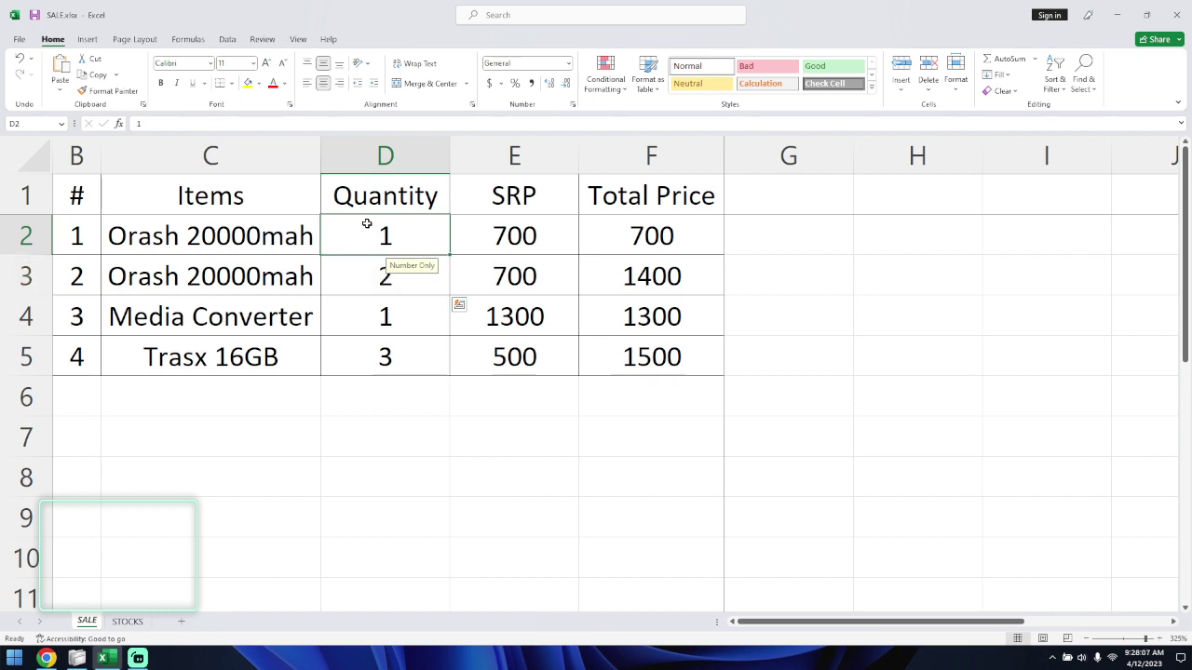
left_click(121, 622)
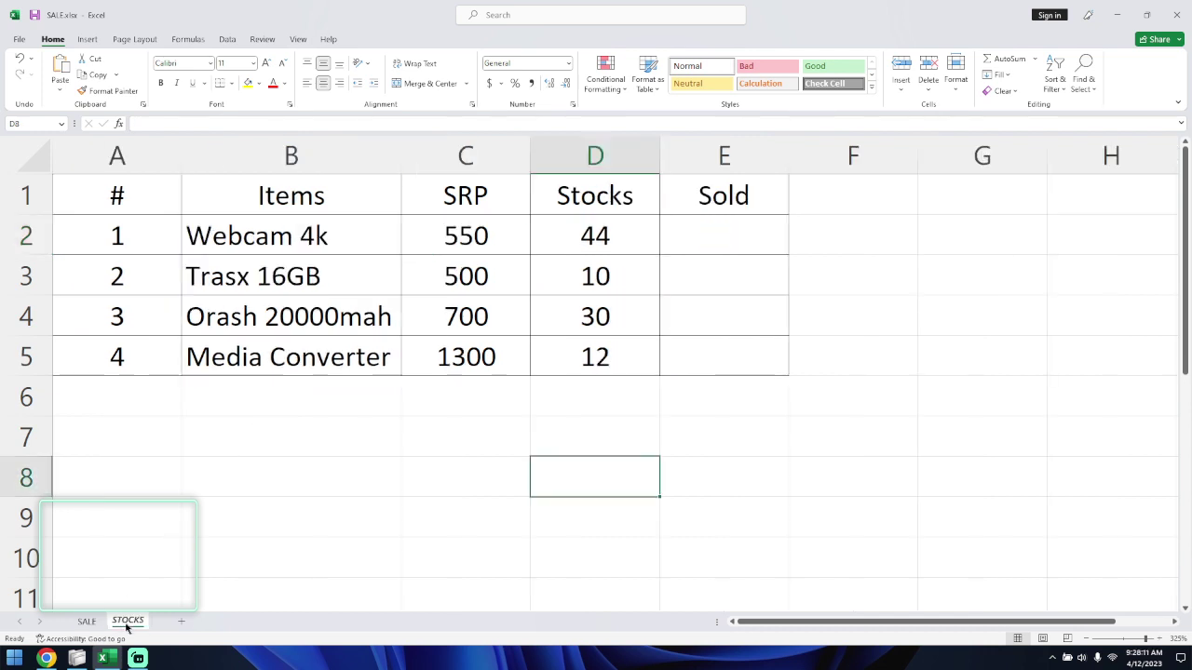
left_click(731, 239)
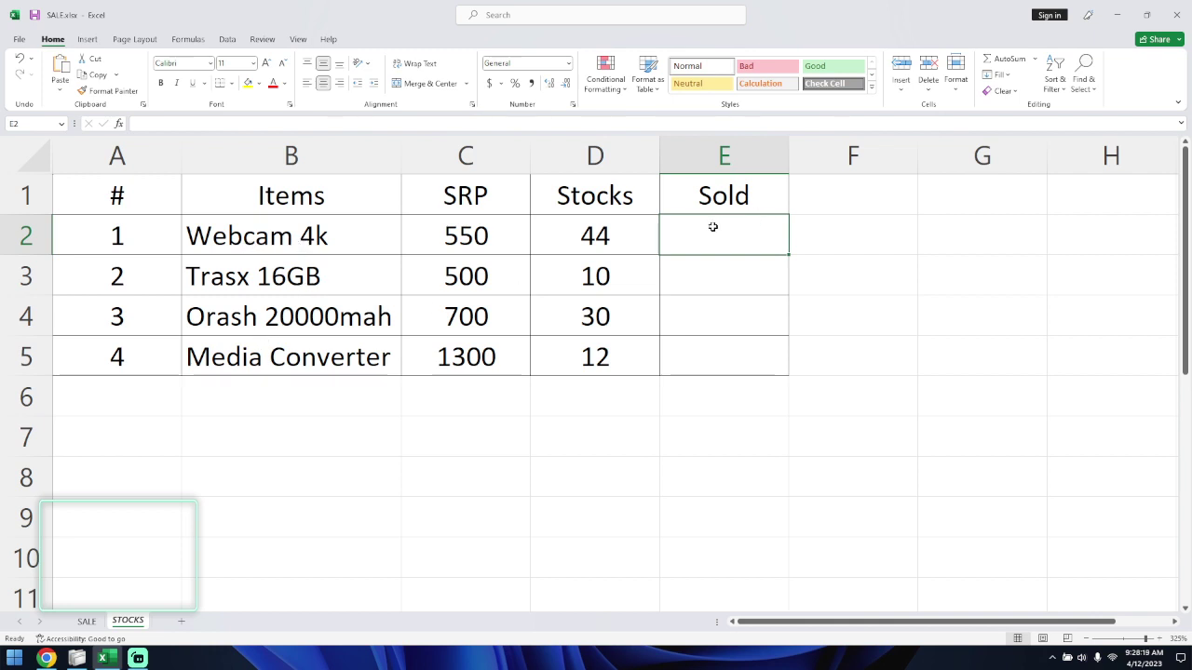
left_click_drag(713, 227, 726, 316)
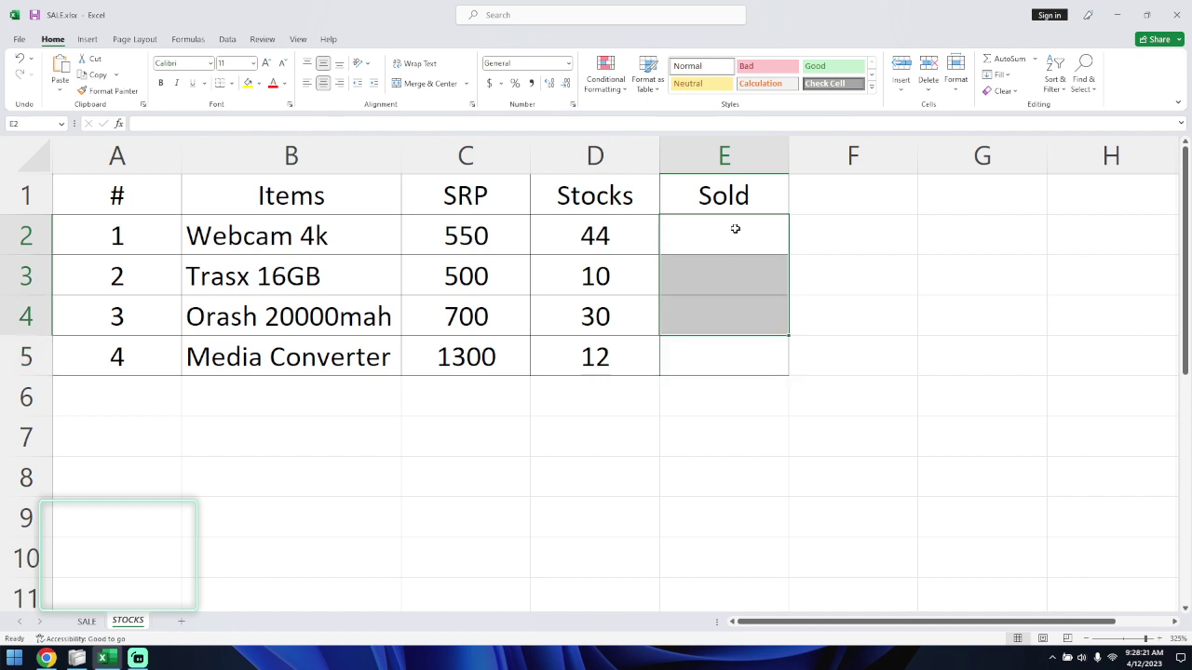
Step: Start a SUMIFS formula in cell E2 of the STOCKS sheet with SALE!D2:D5 as the sum range
left_click(733, 228)
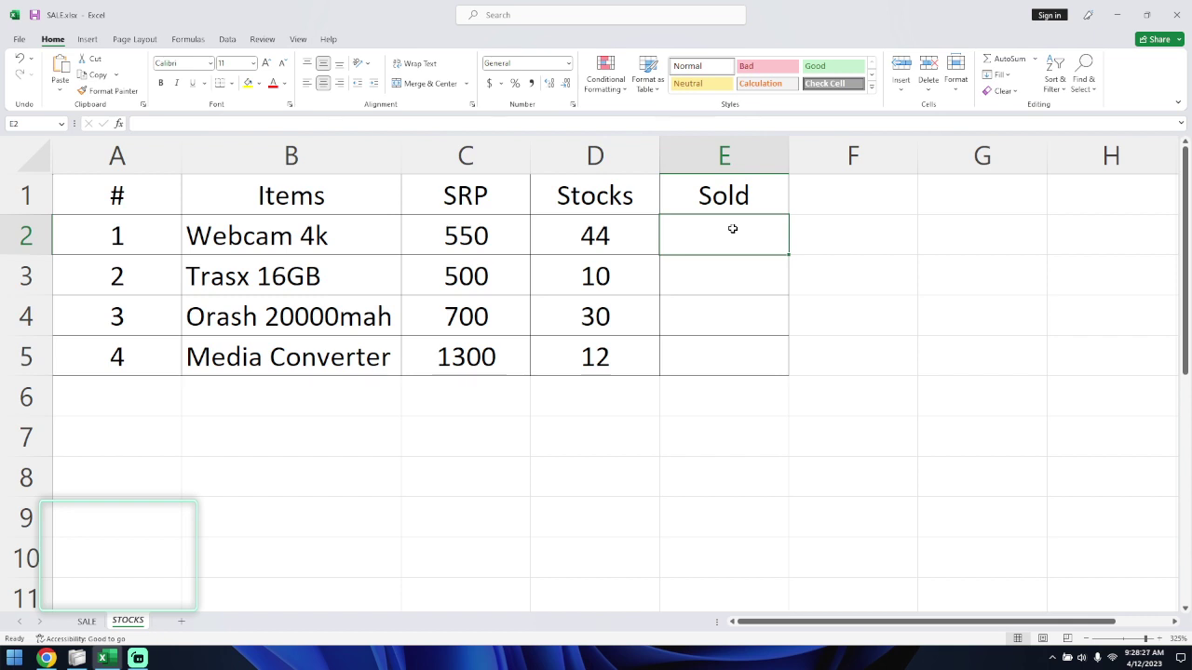
type("=sums")
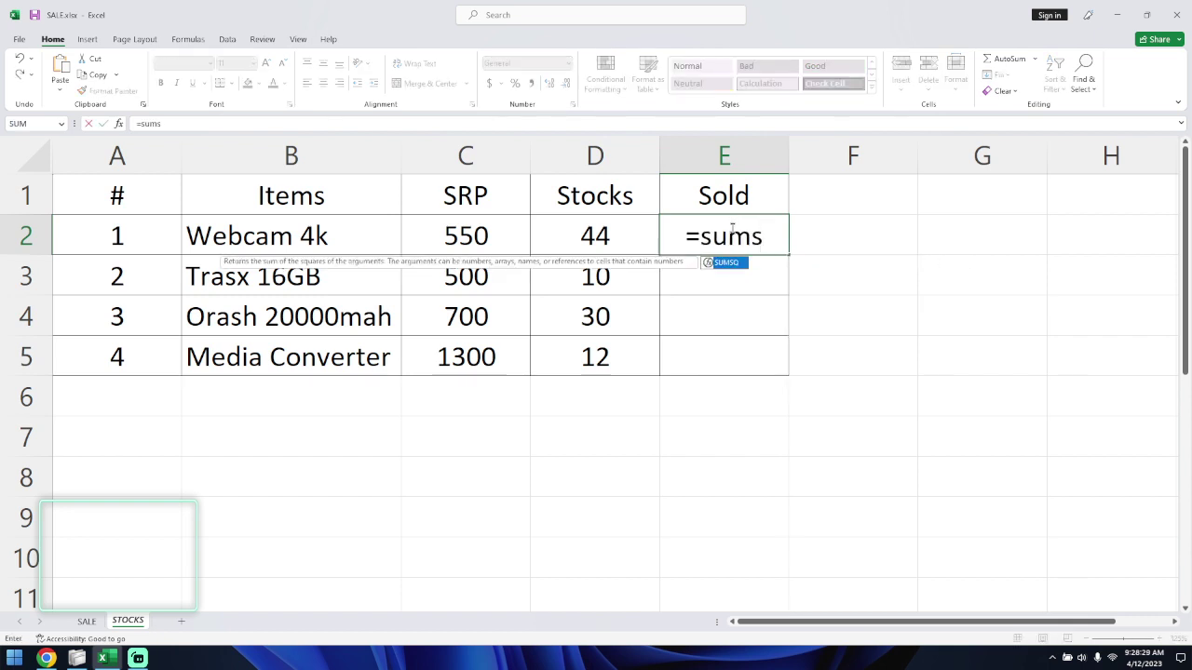
key("BackSpace")
type("ifs")
key("Tab")
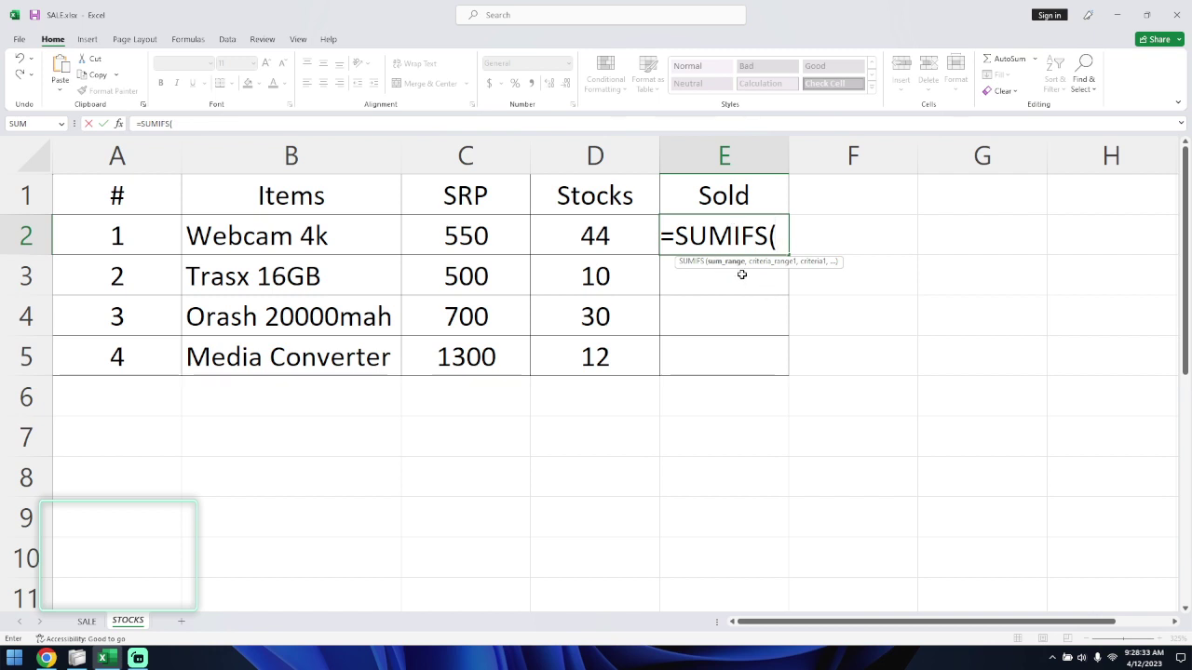
left_click(88, 622)
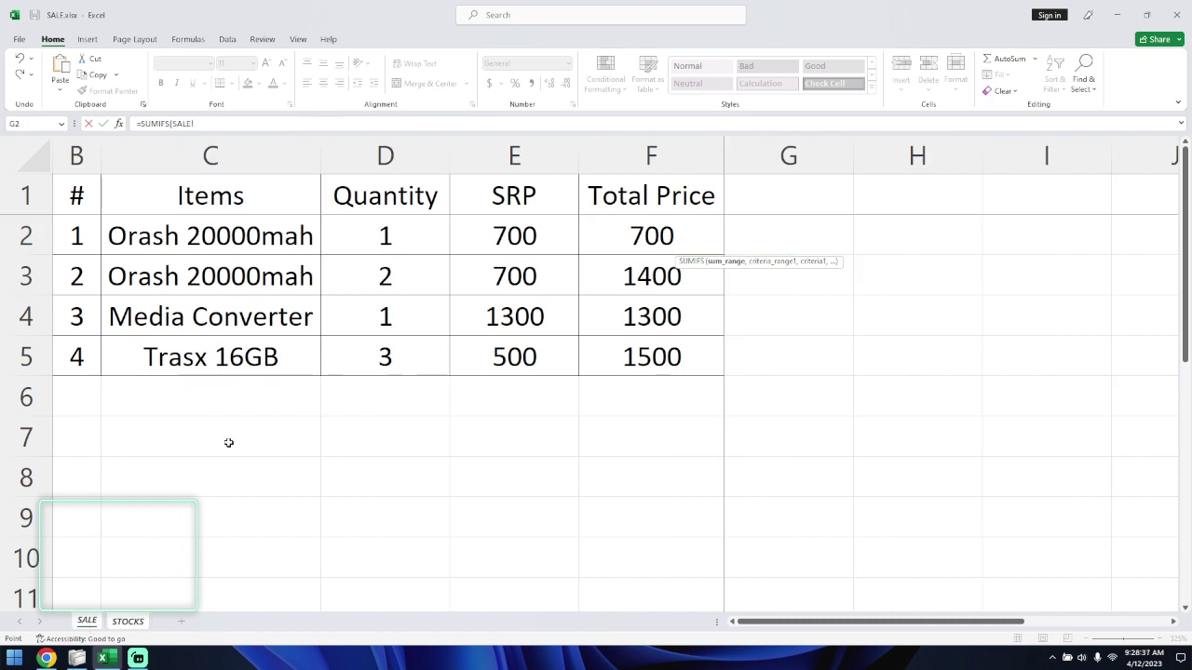
left_click_drag(386, 235, 389, 359)
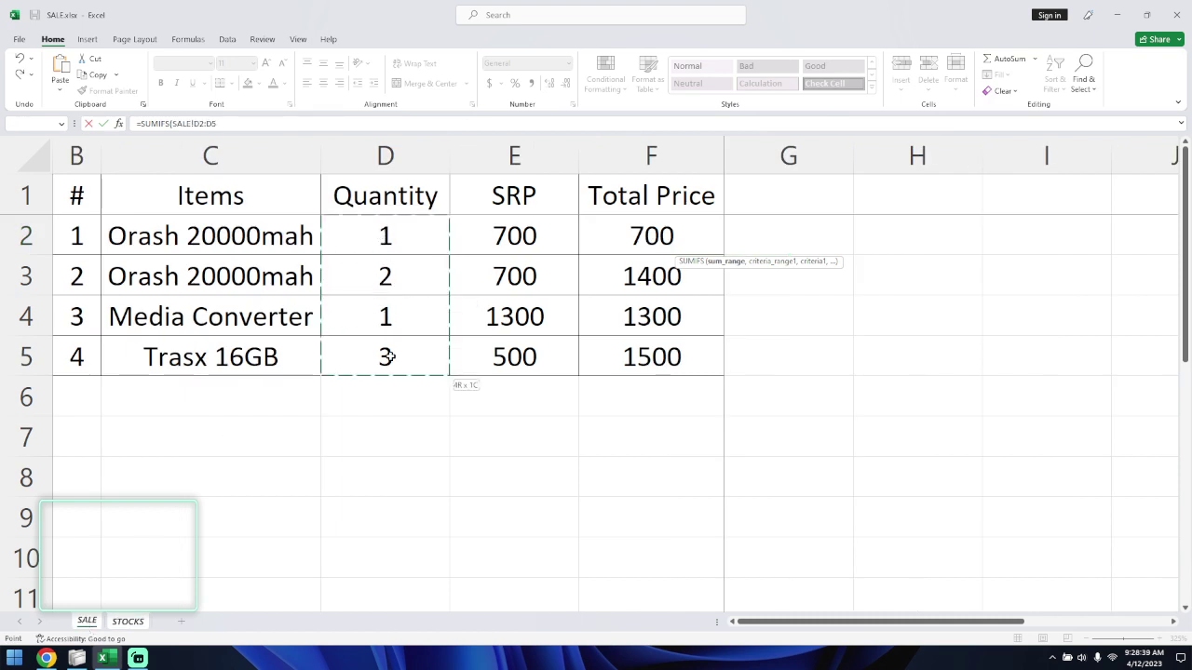
Step: Make the formula's sum range absolute as SALE!$D$2:$D$5 and end the argument with a comma
left_click(201, 123)
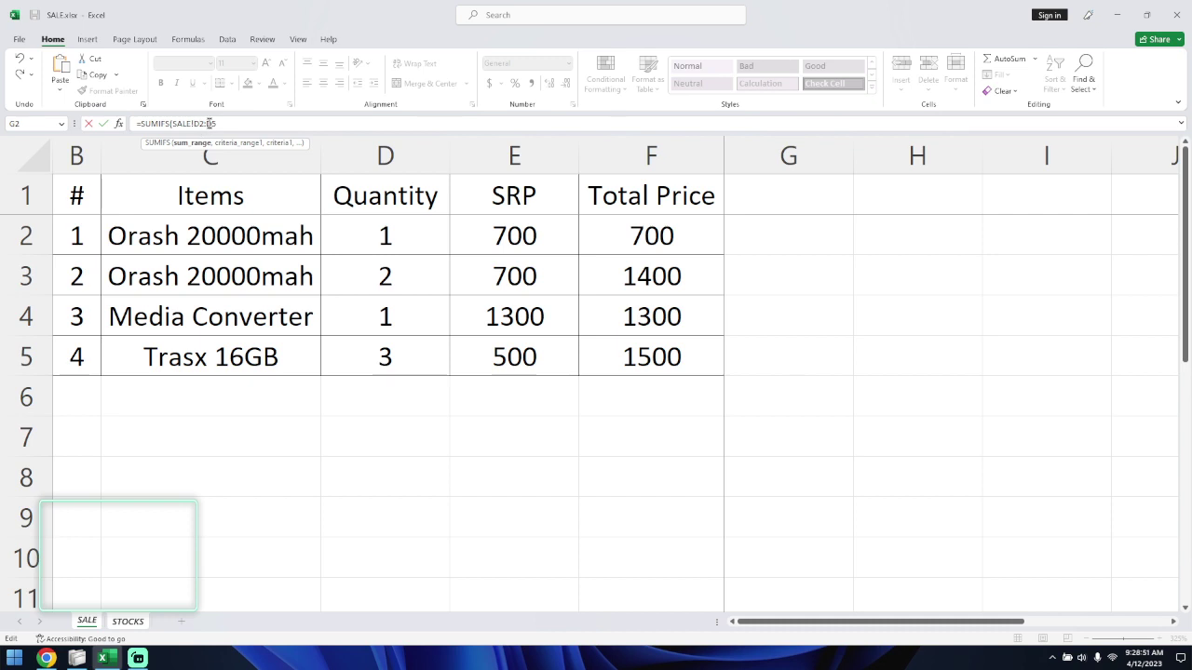
key("F4")
double_click(220, 123)
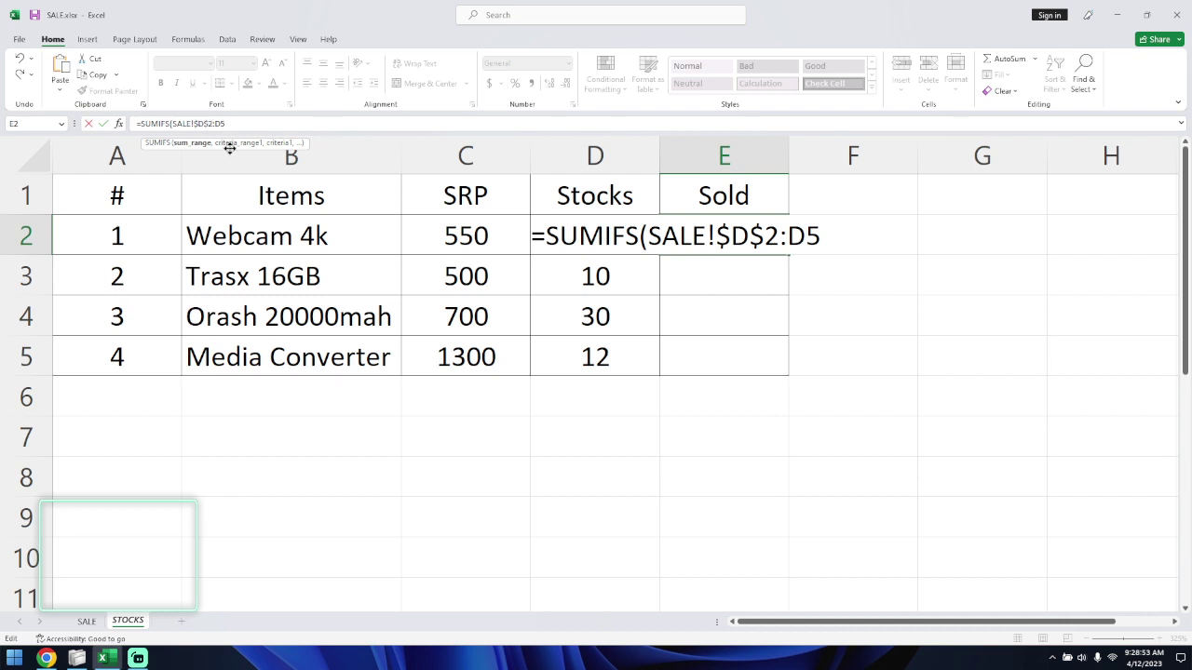
key("F4")
left_click(857, 238)
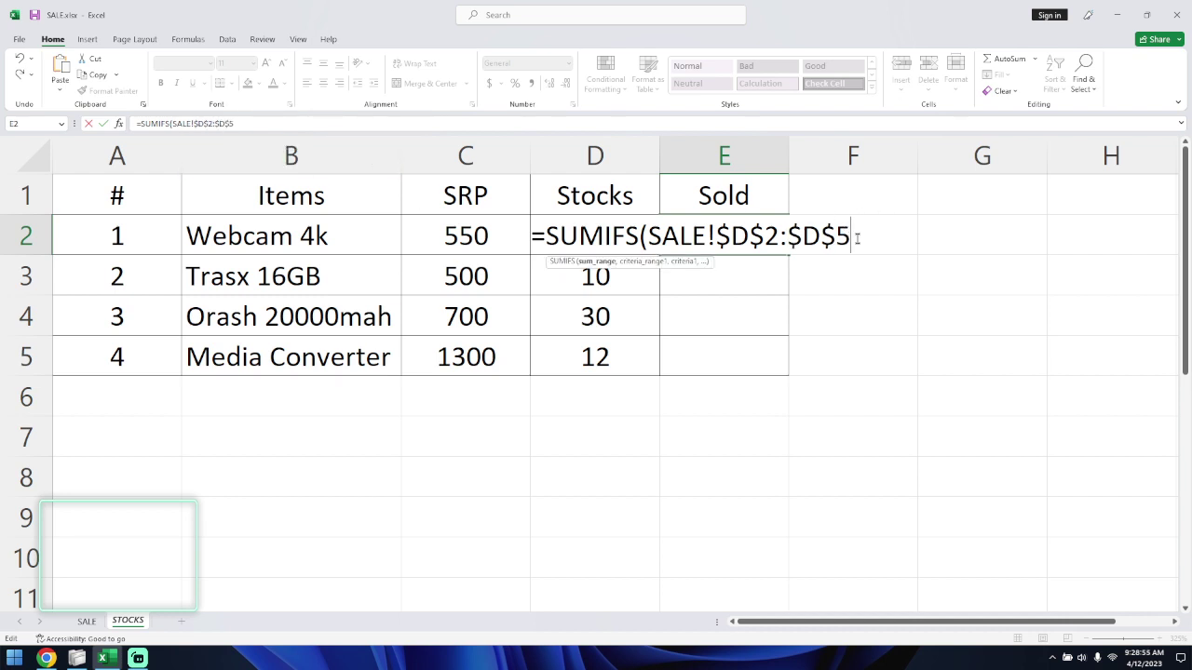
type(",")
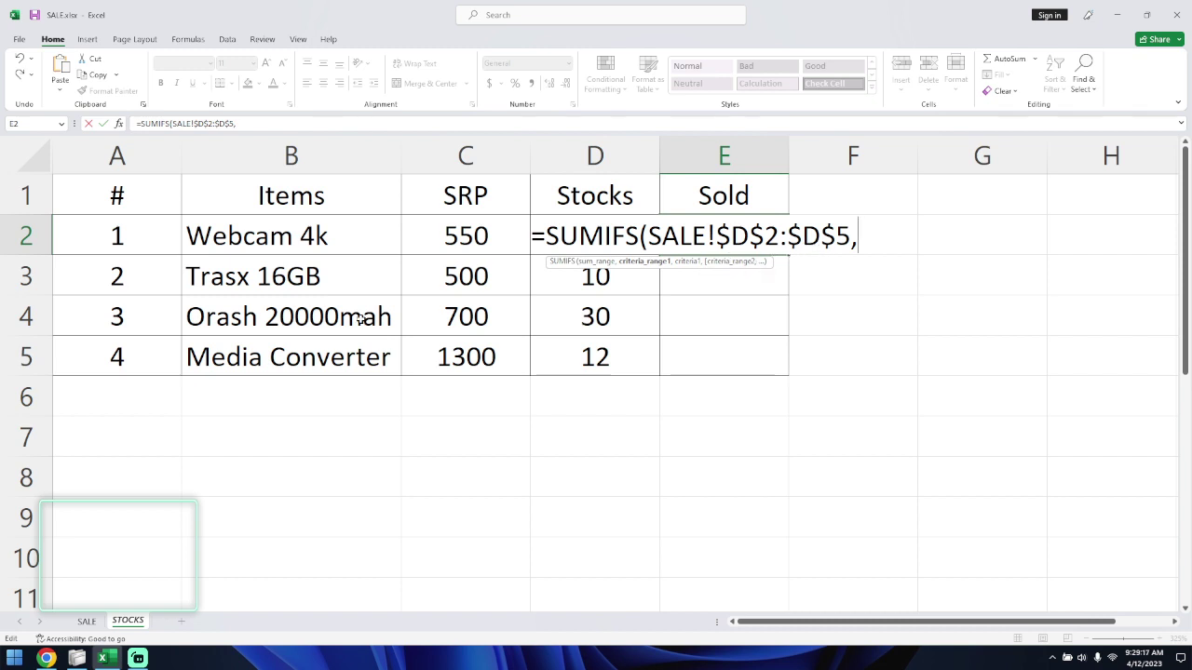
Step: Add the SALE sheet's item cells as the absolute criteria range SALE!$C$2:$C$5, followed by a comma
left_click(86, 621)
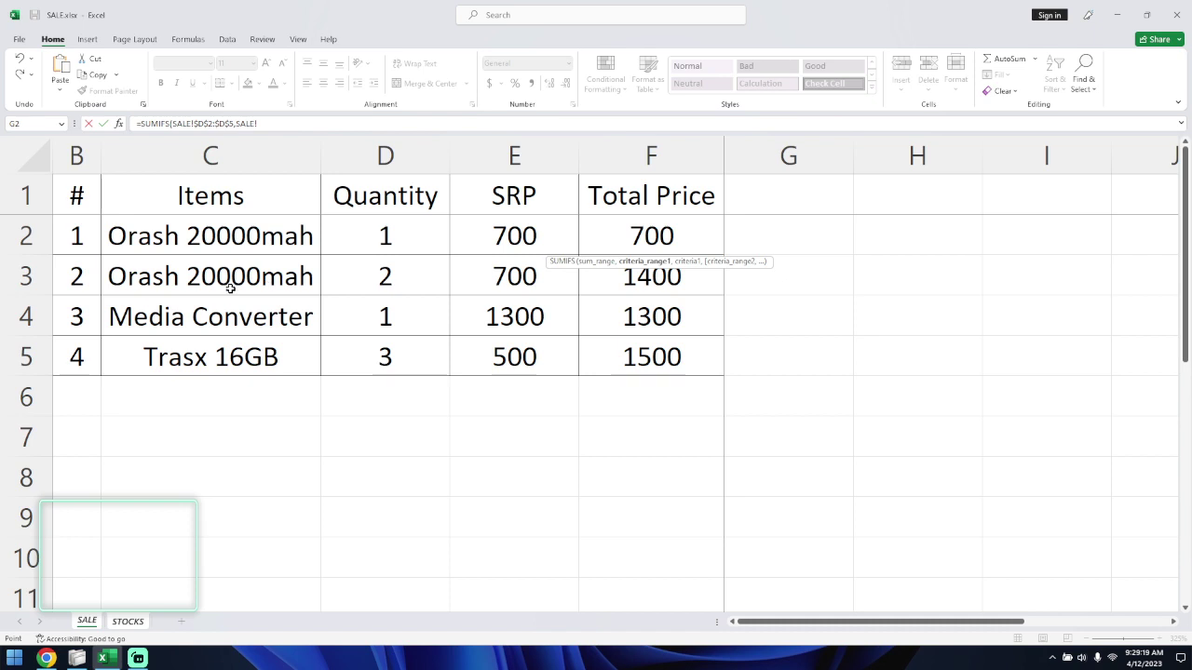
left_click_drag(231, 233, 237, 363)
left_click(259, 124)
key("F4")
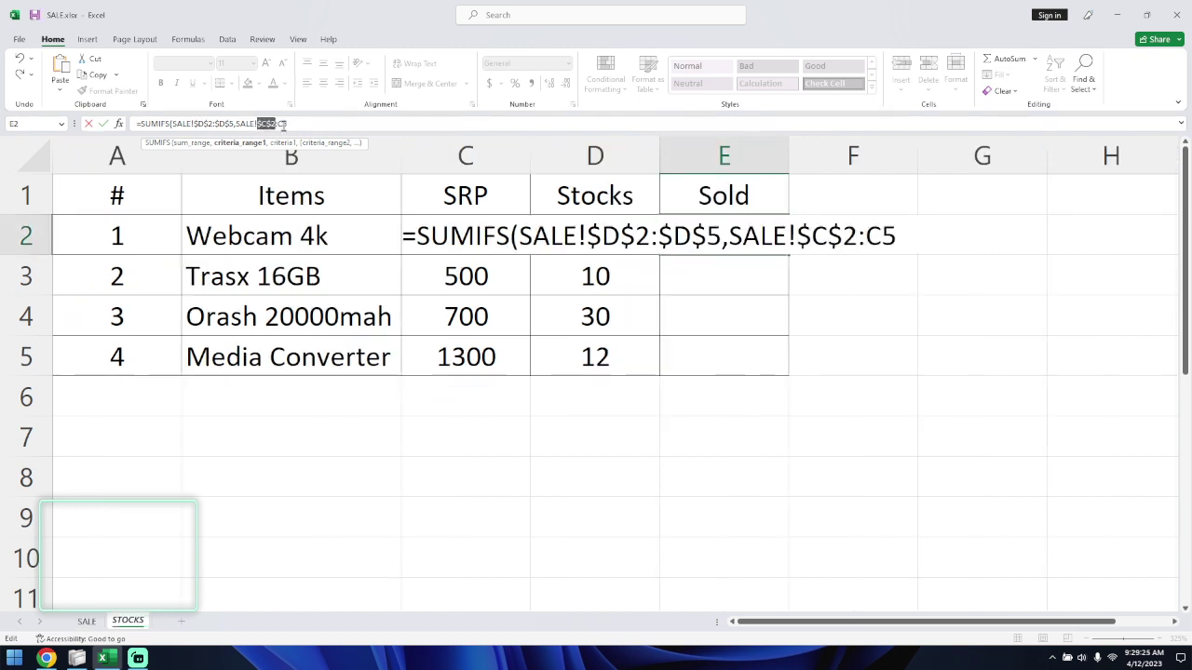
left_click(282, 123)
key("F4")
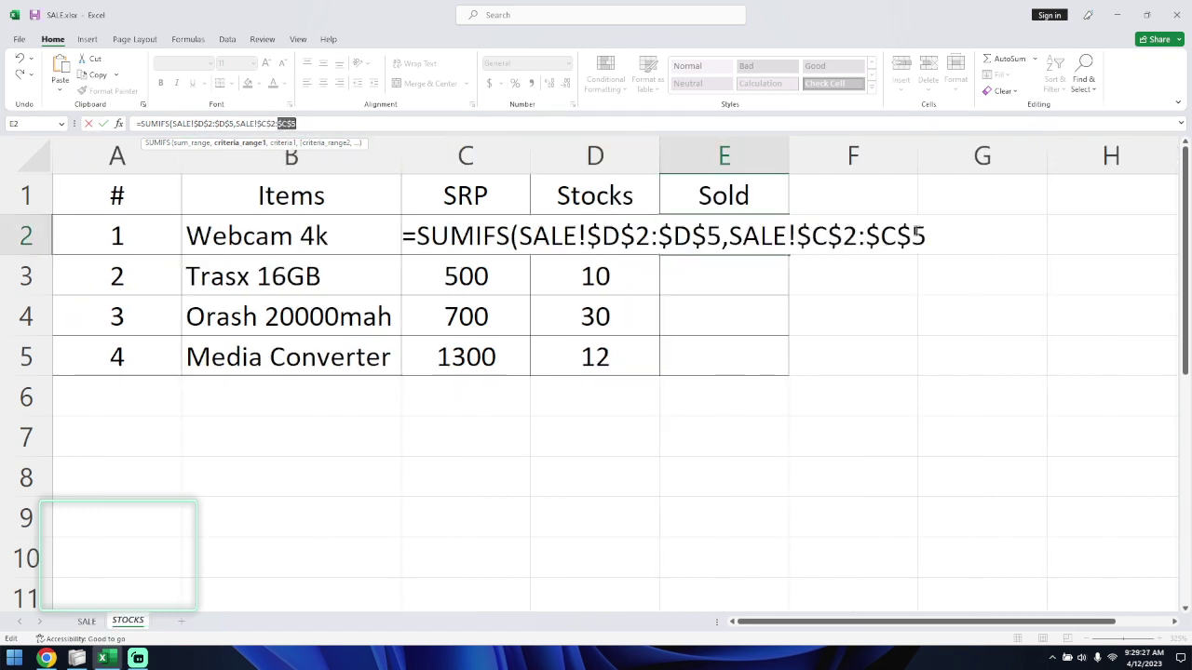
left_click(928, 234)
type(",")
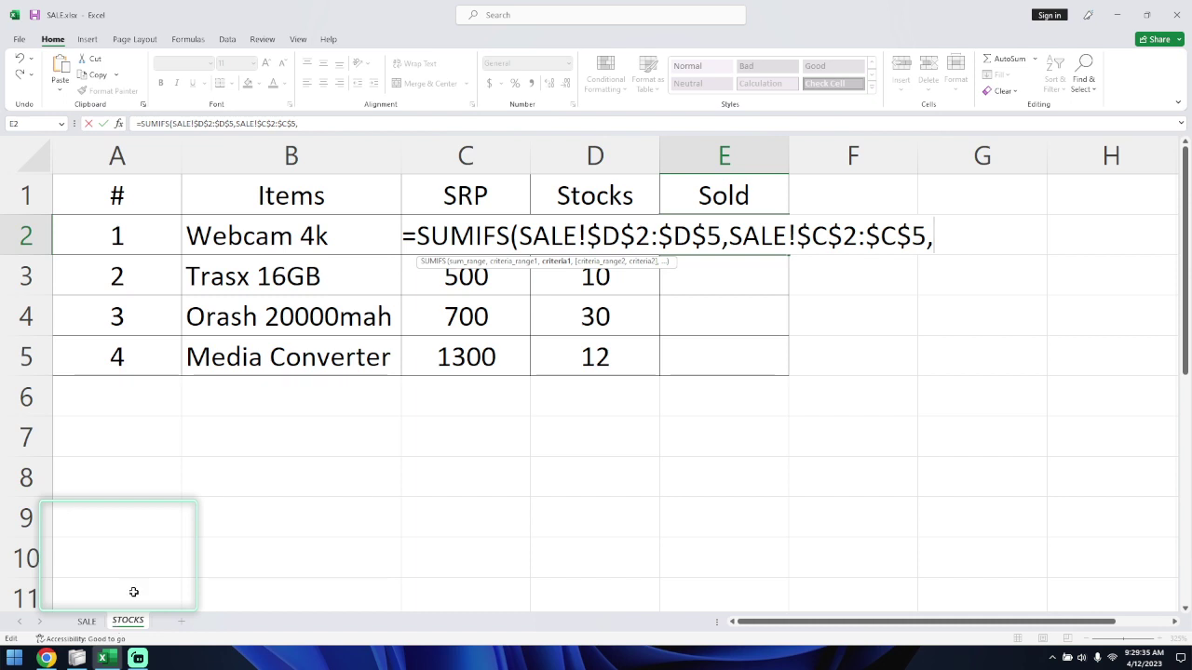
Step: Set STOCKS!B2 as the criterion, close the parenthesis and enter the SUMIFS formula
left_click(282, 237)
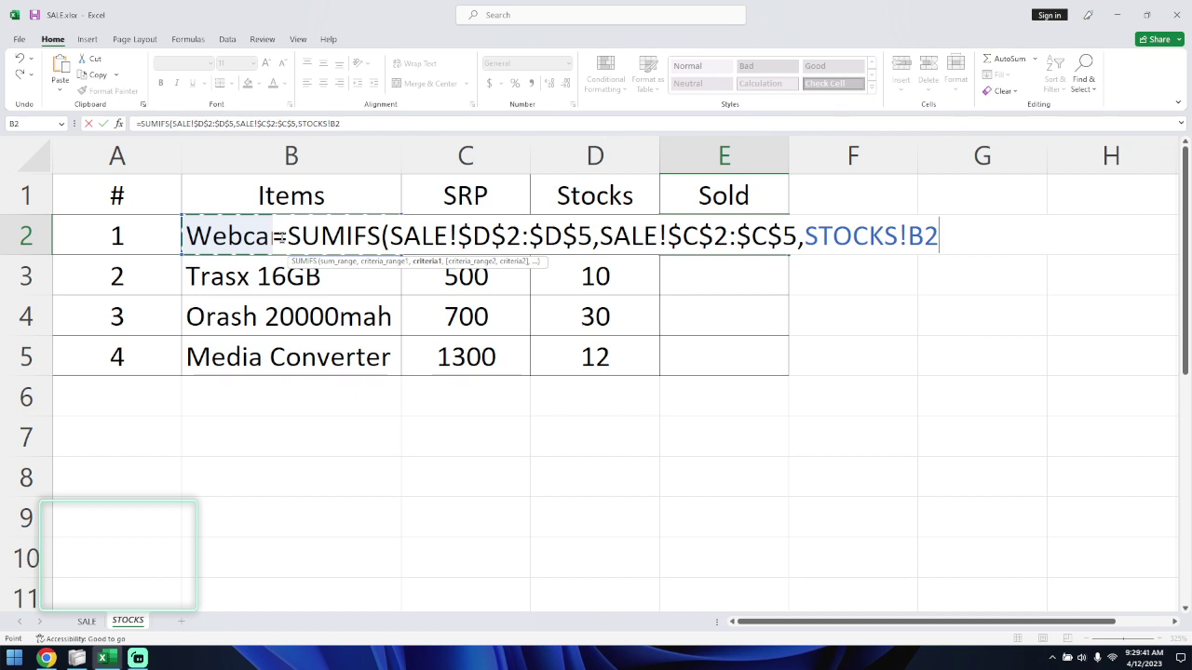
type(")")
key("Return")
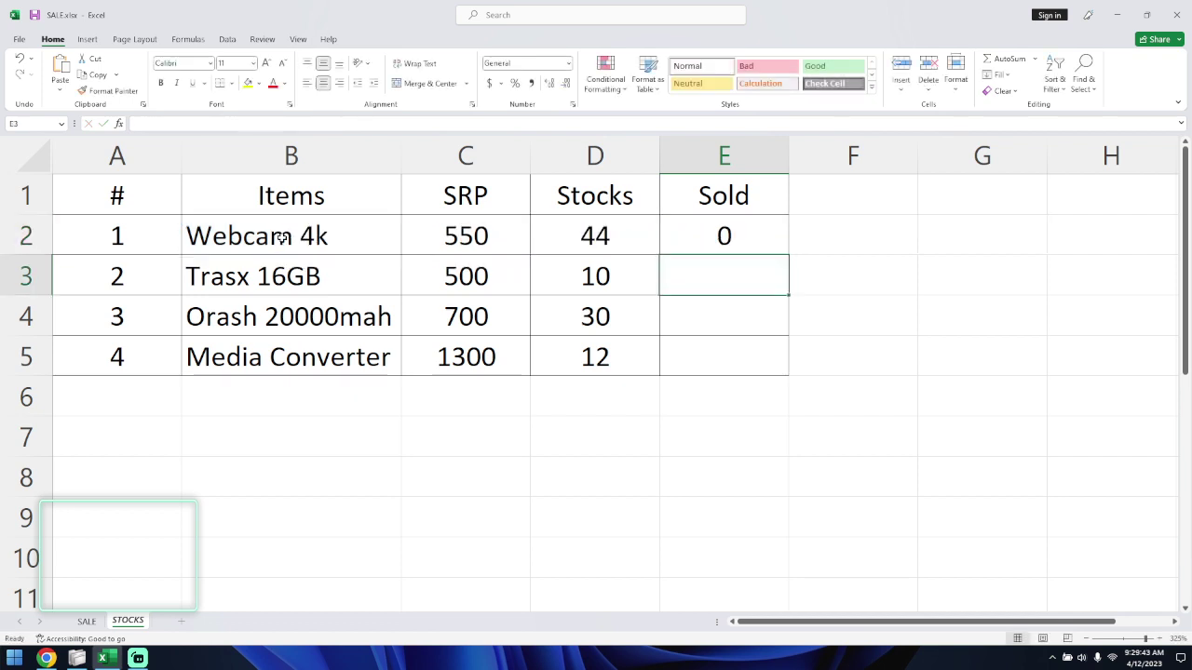
Step: Fill the SUMIFS formula from E2 down to E5 and check the Sold figures against the SALE quantities
left_click(709, 236)
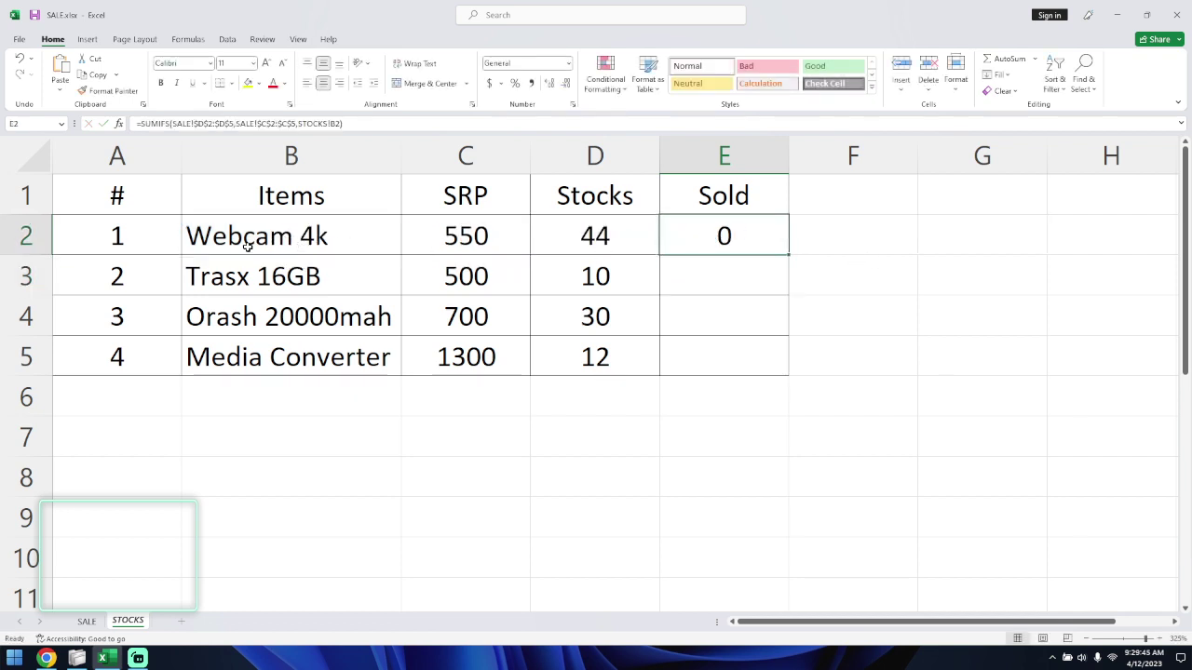
left_click(87, 621)
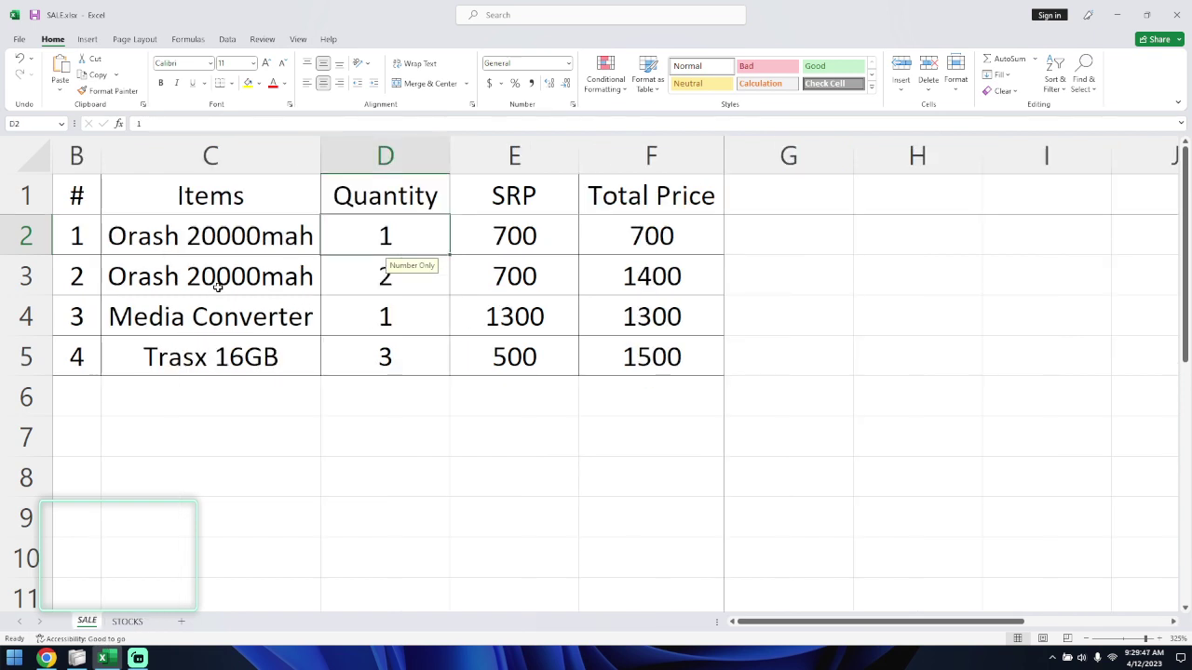
left_click(131, 622)
double_click(788, 259)
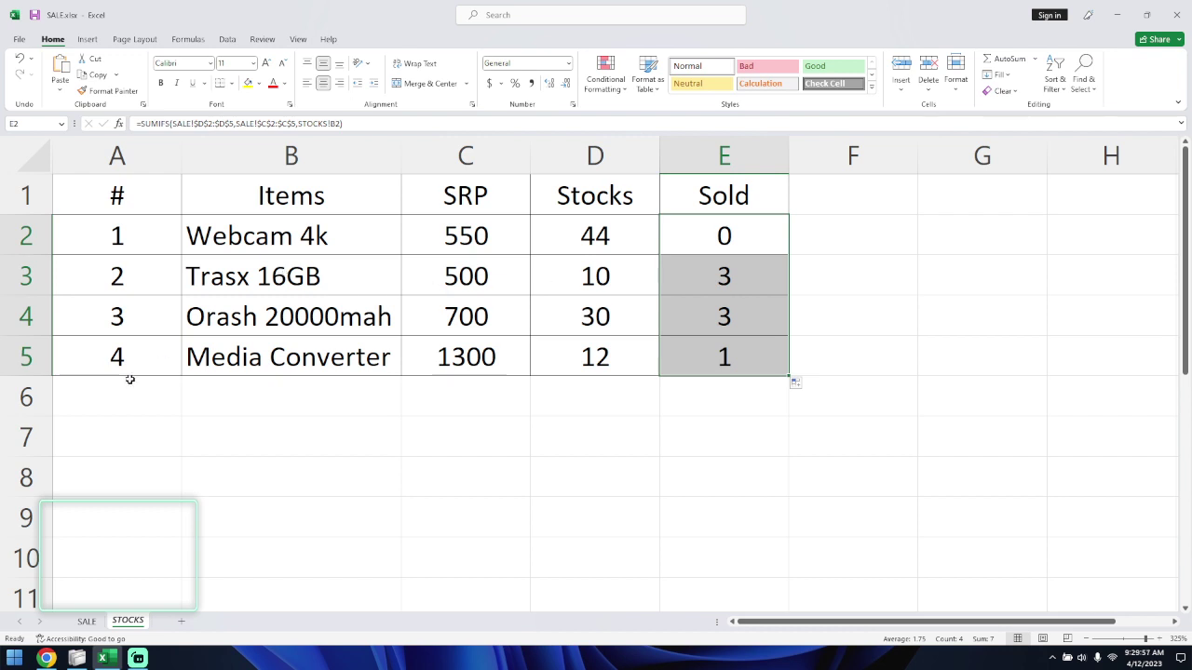
left_click(87, 622)
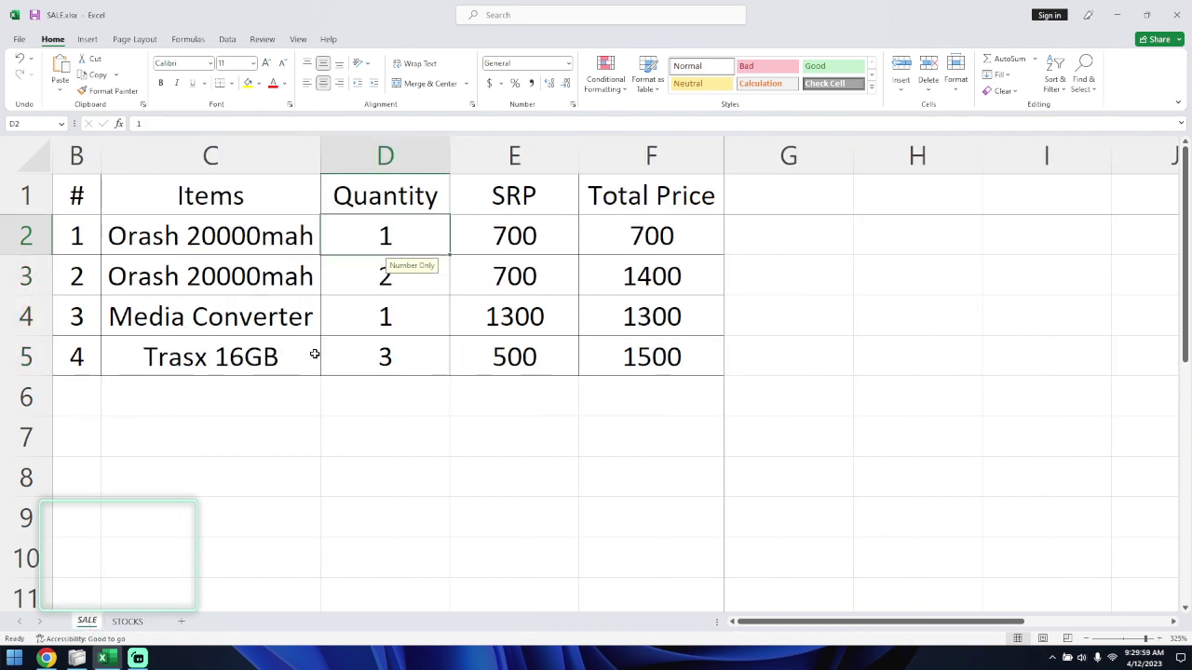
left_click(387, 362)
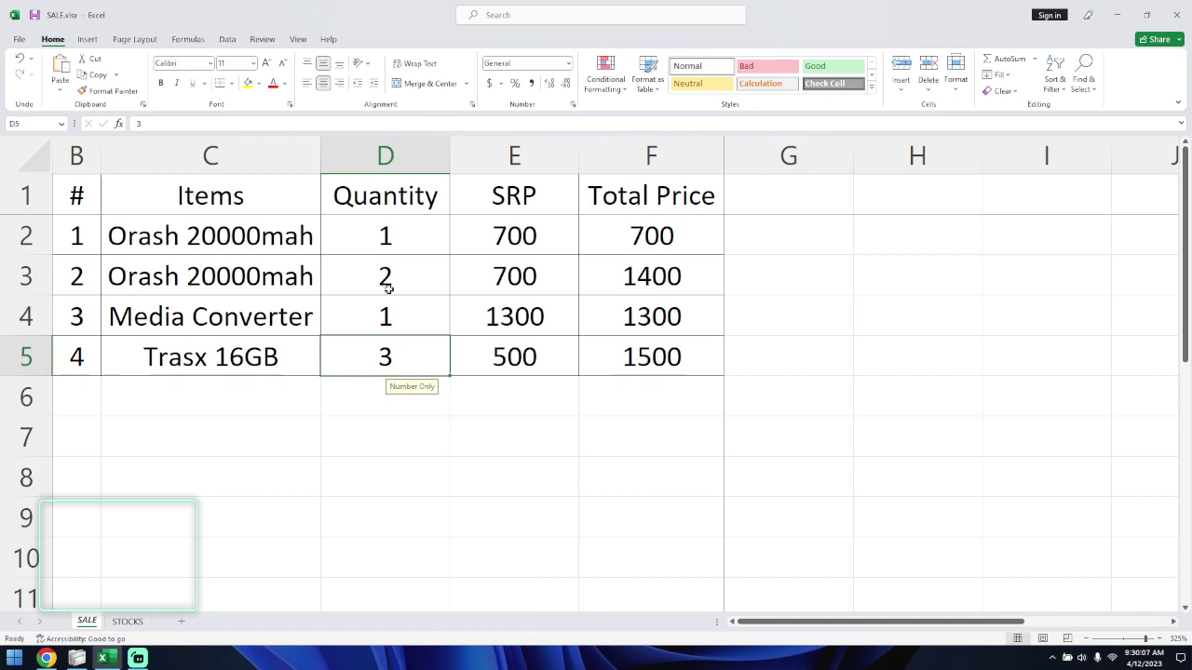
left_click(127, 621)
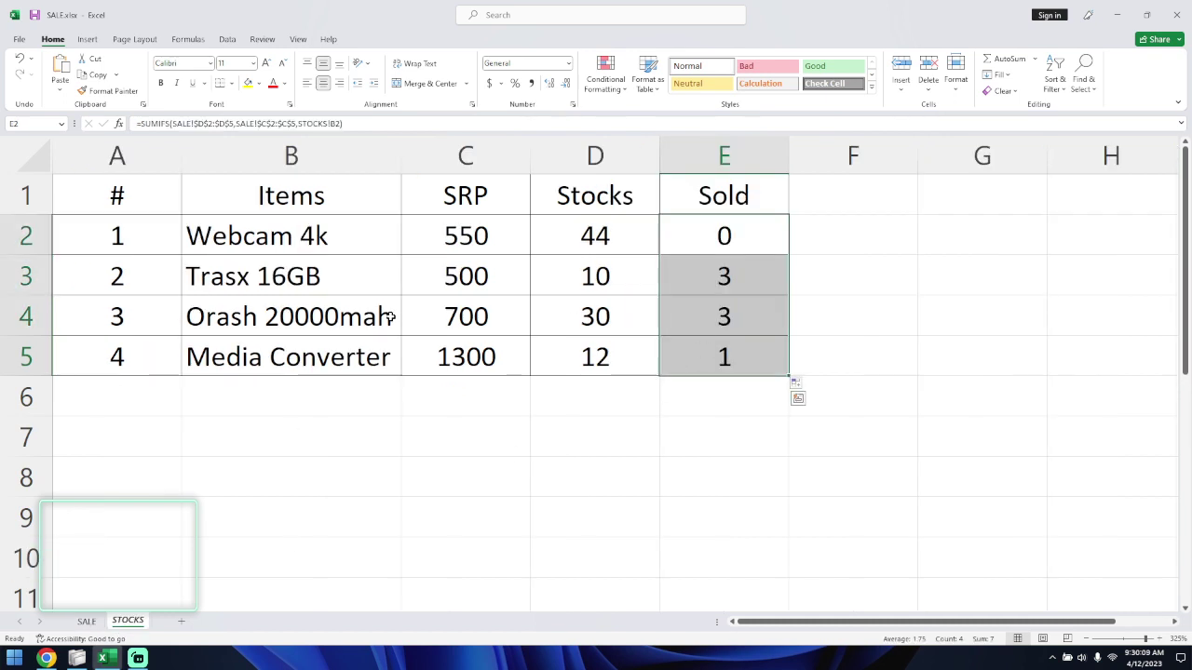
left_click(725, 313)
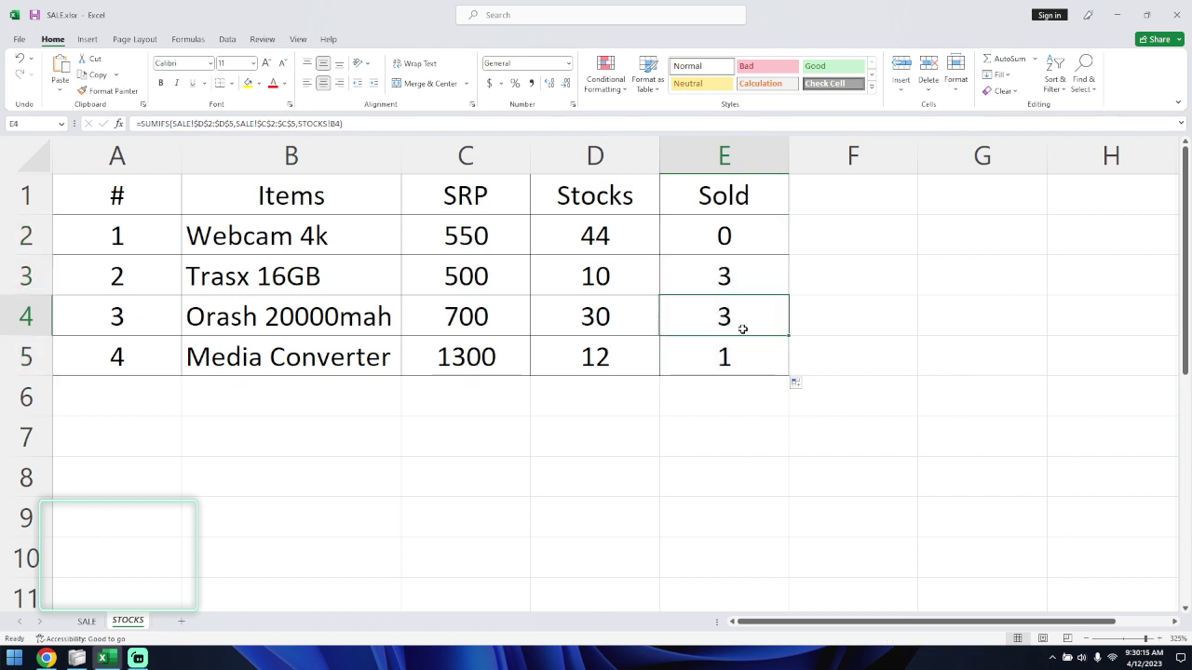
Step: Change the first SALE entry to Webcam 4k with quantity 2, and check its Sold cell on the STOCKS sheet
left_click(86, 621)
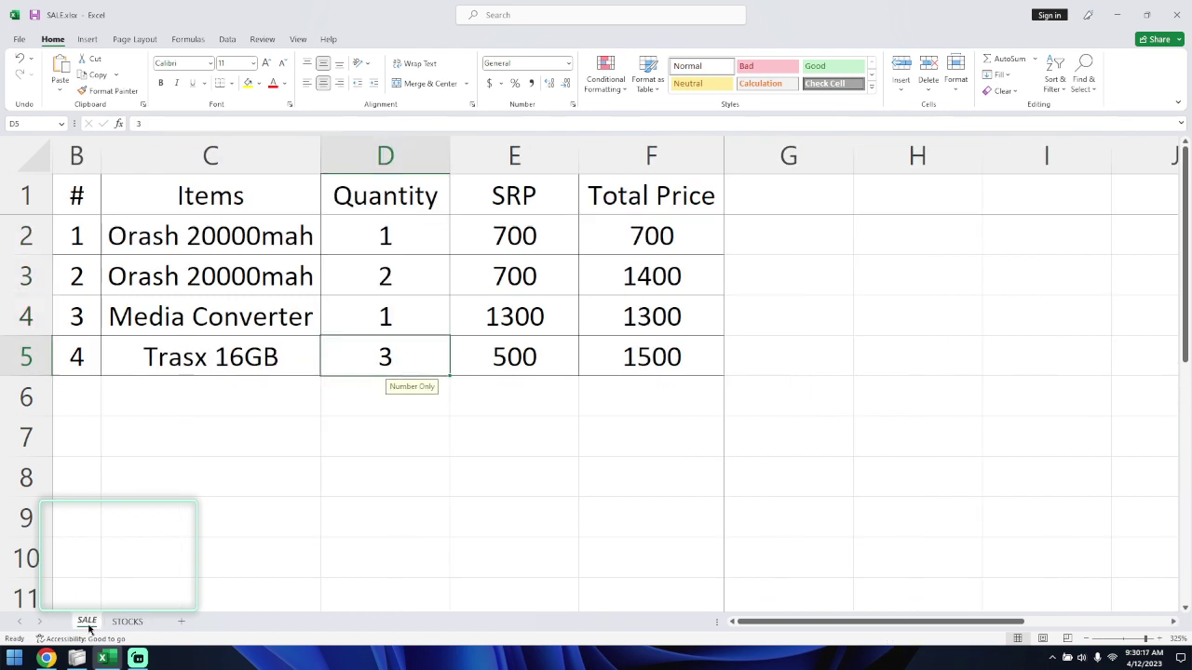
left_click(190, 316)
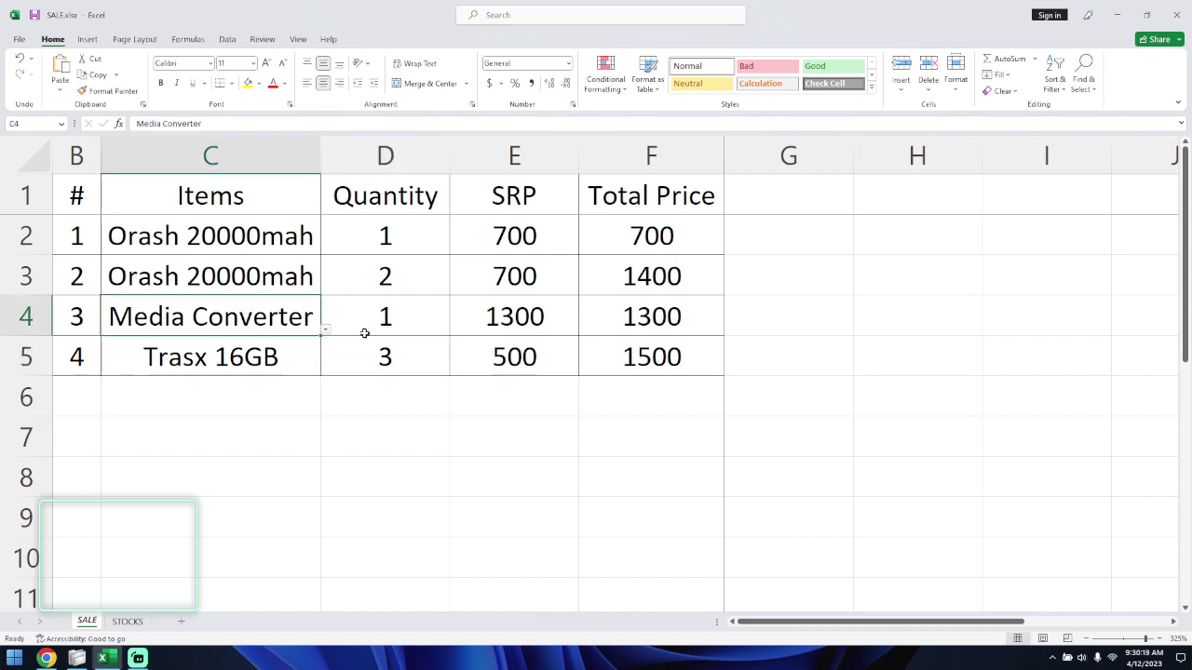
left_click(221, 242)
left_click(325, 249)
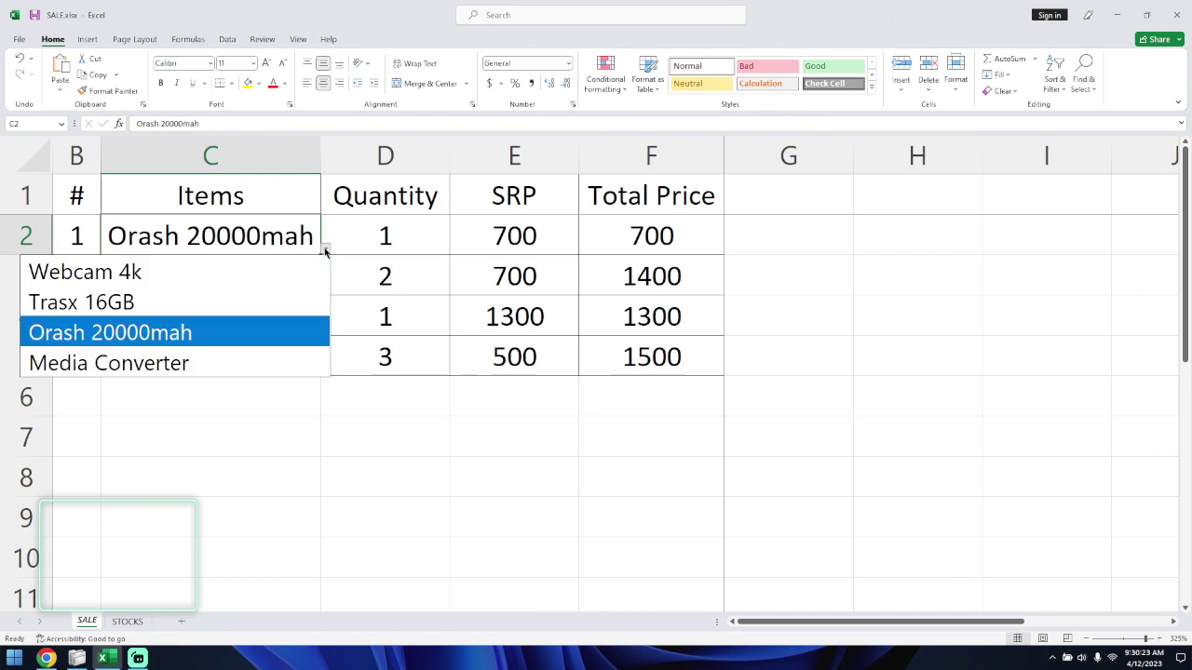
left_click(229, 269)
left_click(385, 240)
type("2")
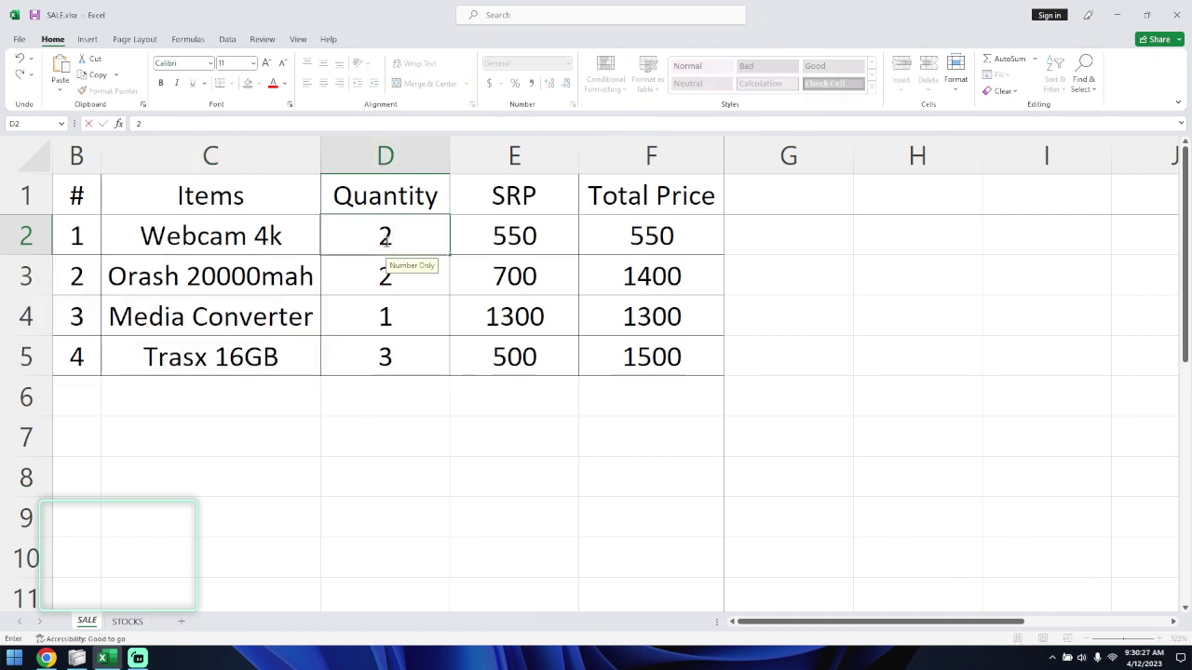
key("Return")
left_click(136, 625)
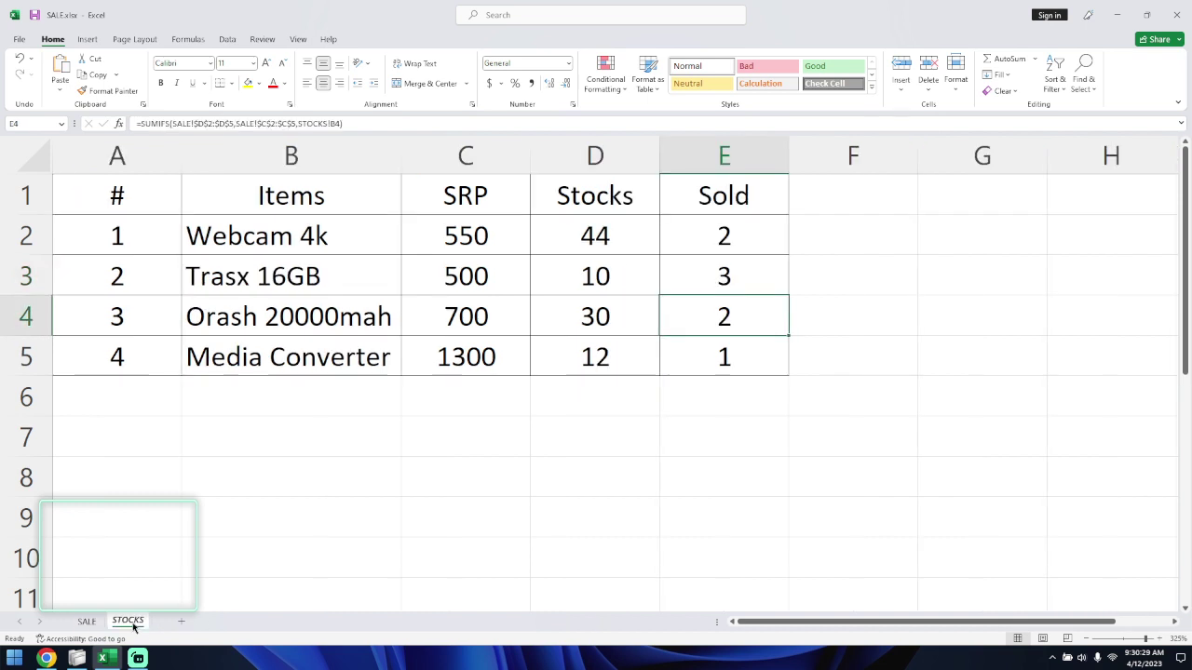
left_click(741, 240)
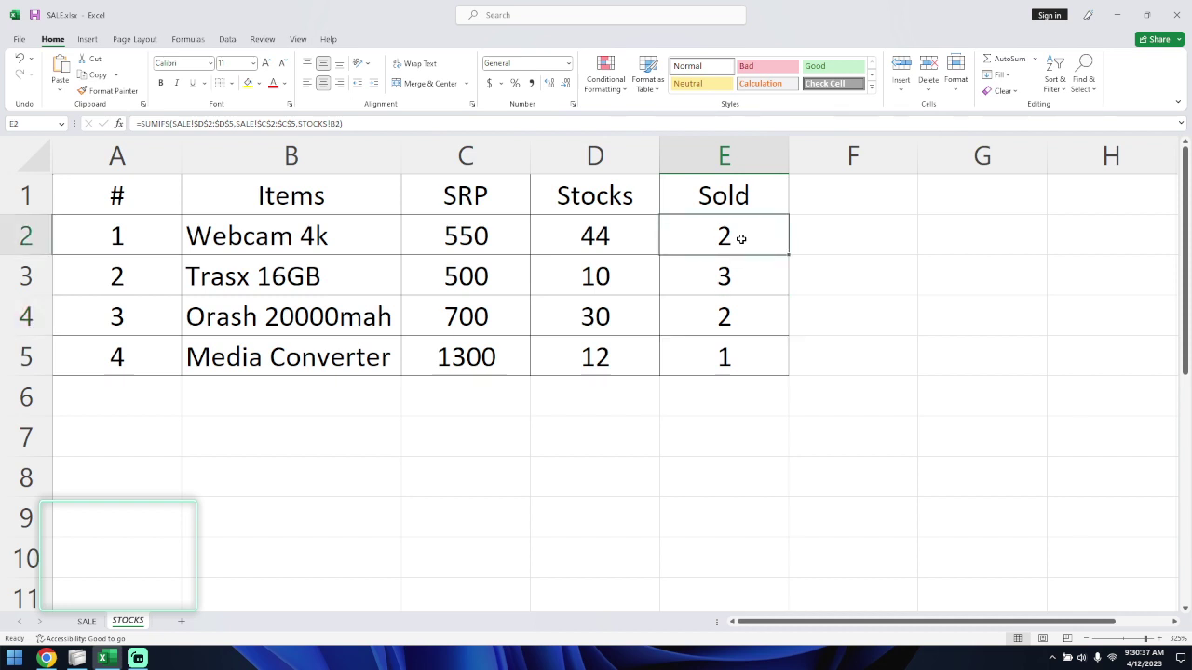
Step: Add the column header Sold Price in cell F1 of the STOCKS sheet
left_click(837, 201)
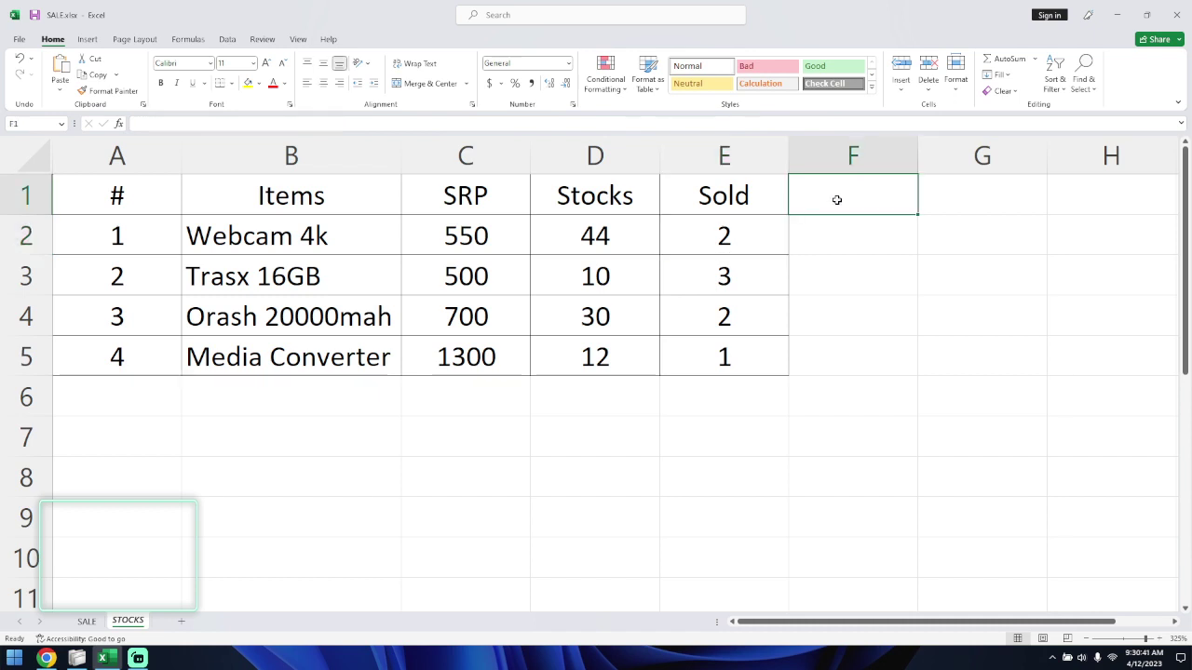
type("Sold")
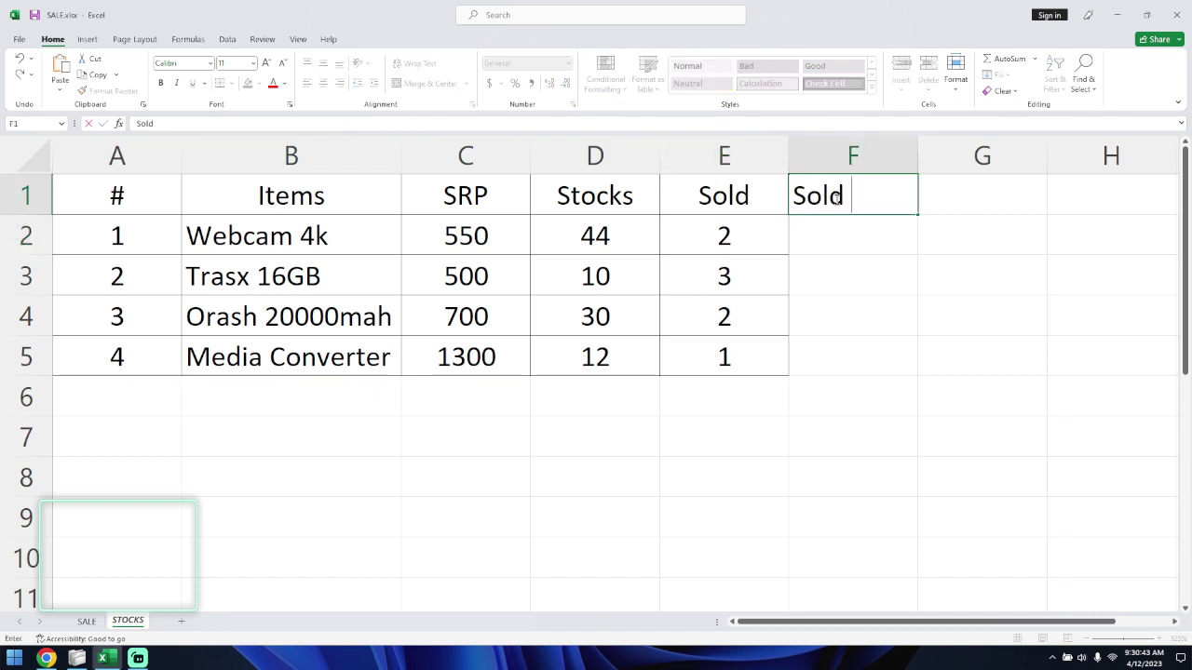
left_click_drag(750, 236, 726, 364)
double_click(875, 203)
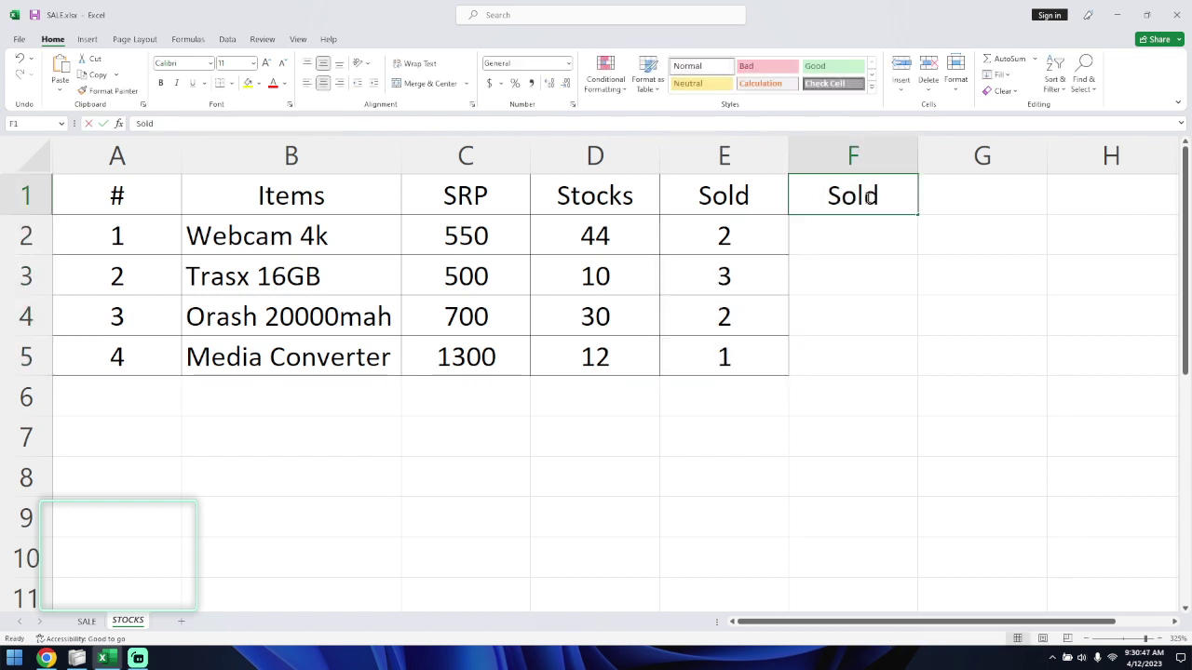
type("PRioce")
key("BackSpace")
key("BackSpace")
key("BackSpace")
key("BackSpace")
key("BackSpace")
type("rice")
key("Return")
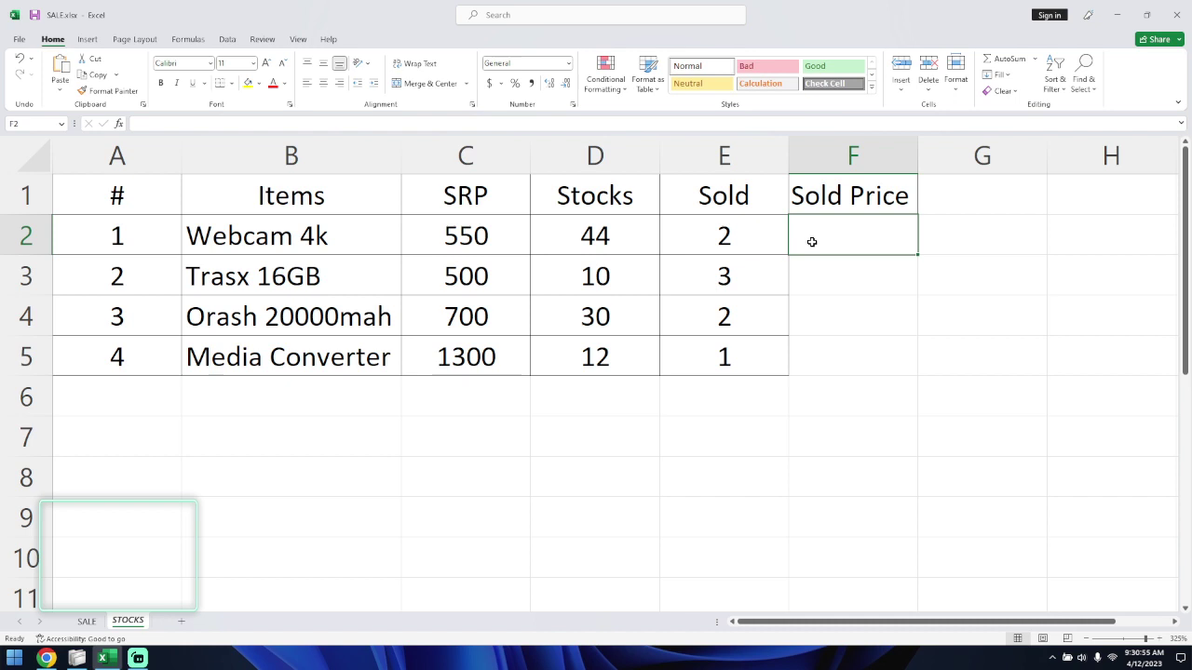
Step: Enter the formula =C2*E2 in F2 and fill it down to F5
left_click(480, 235)
left_click(828, 237)
type("=")
left_click(468, 235)
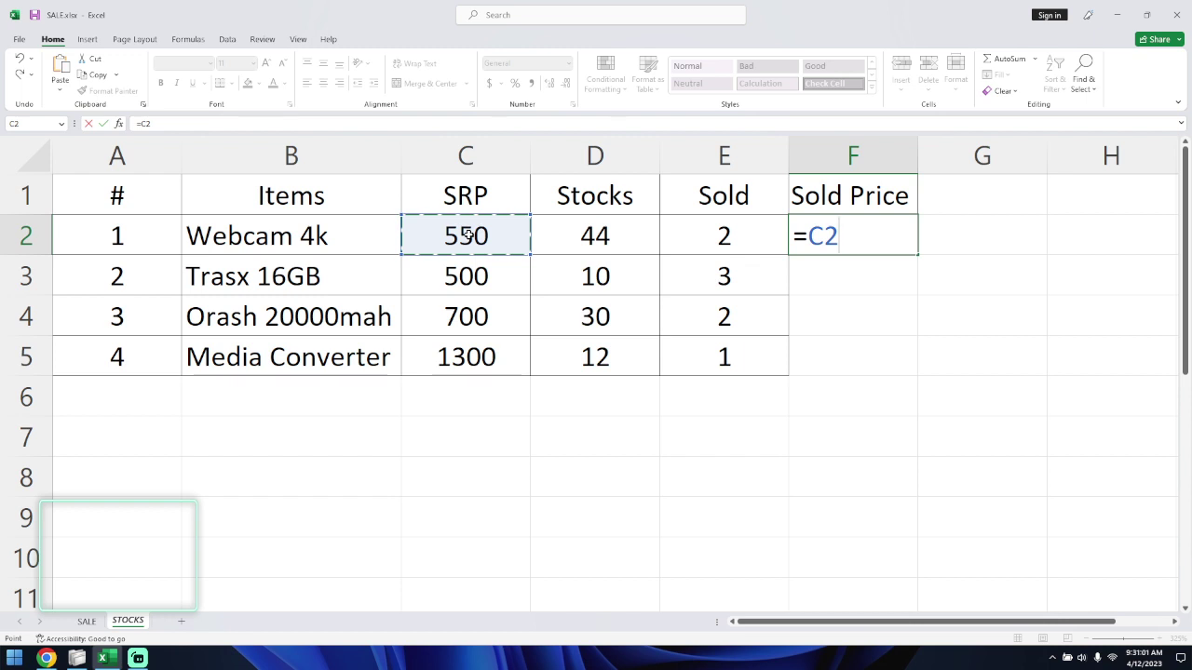
type("*")
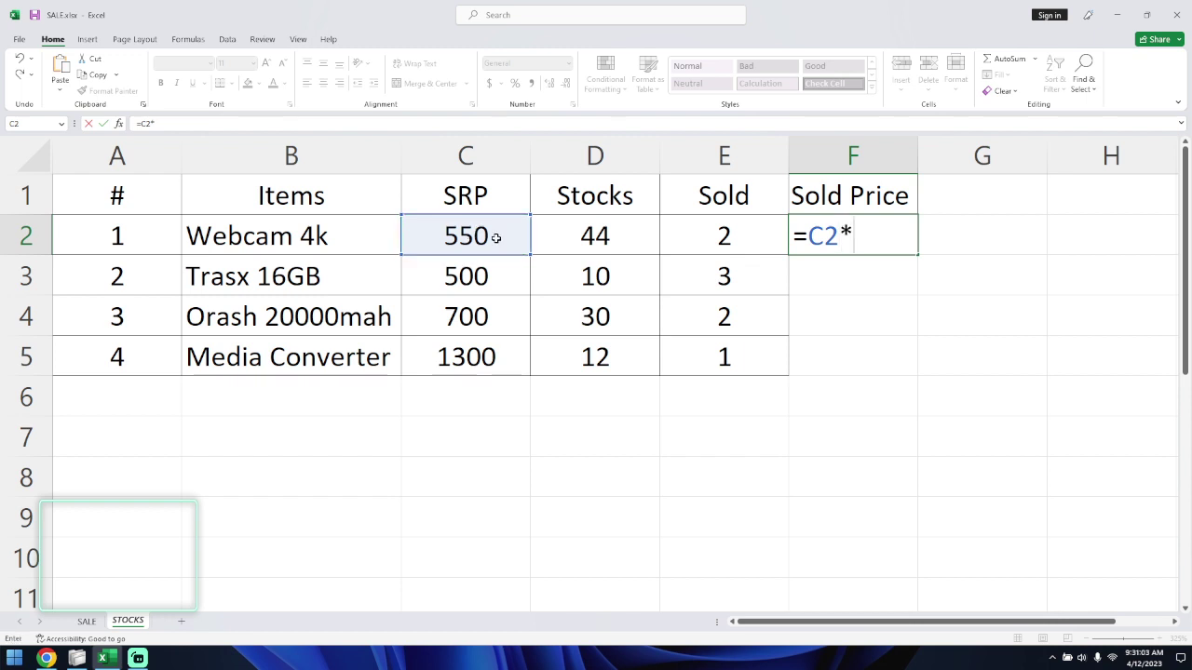
left_click(710, 242)
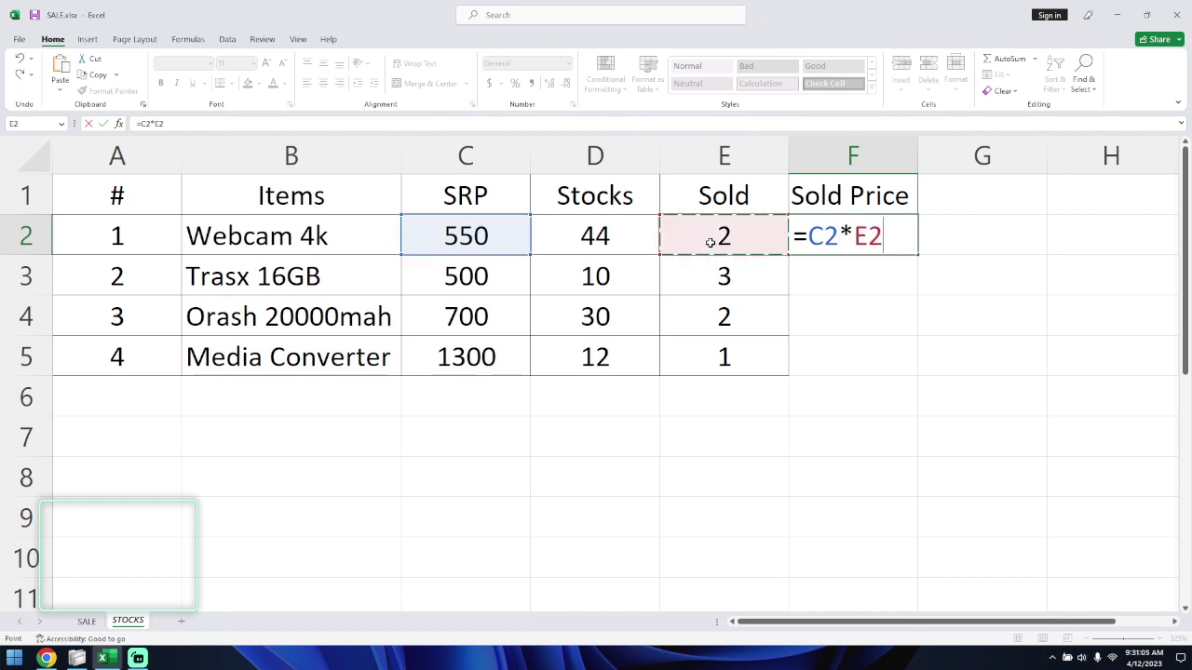
key("Return")
left_click(910, 235)
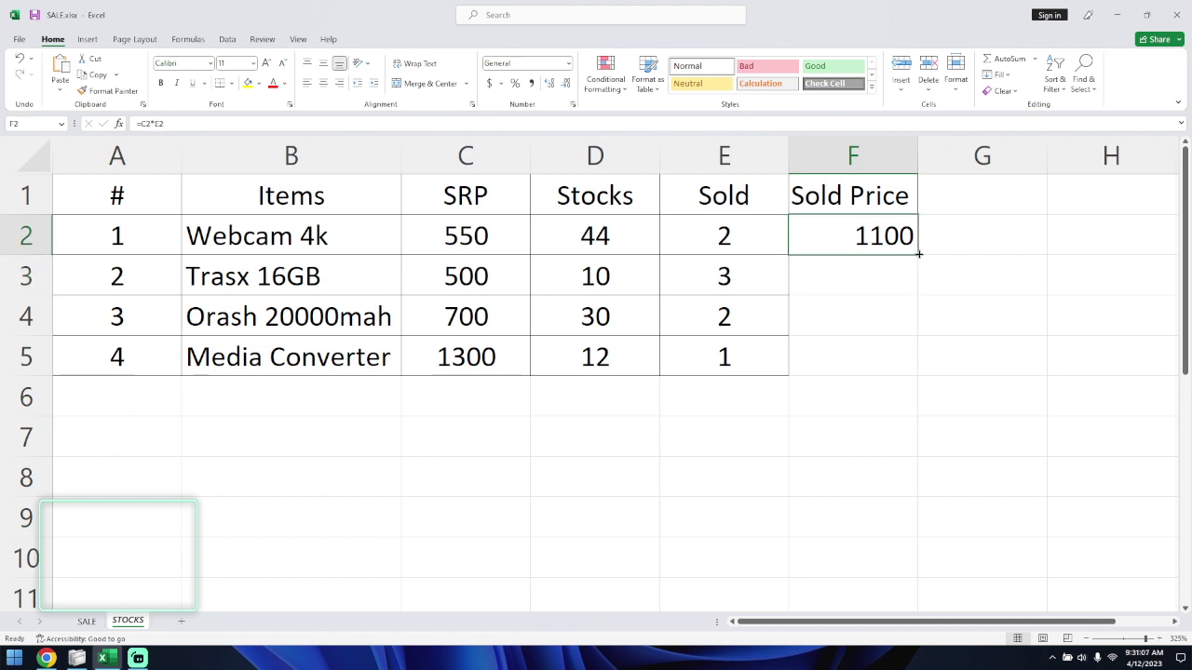
left_click_drag(918, 253, 918, 376)
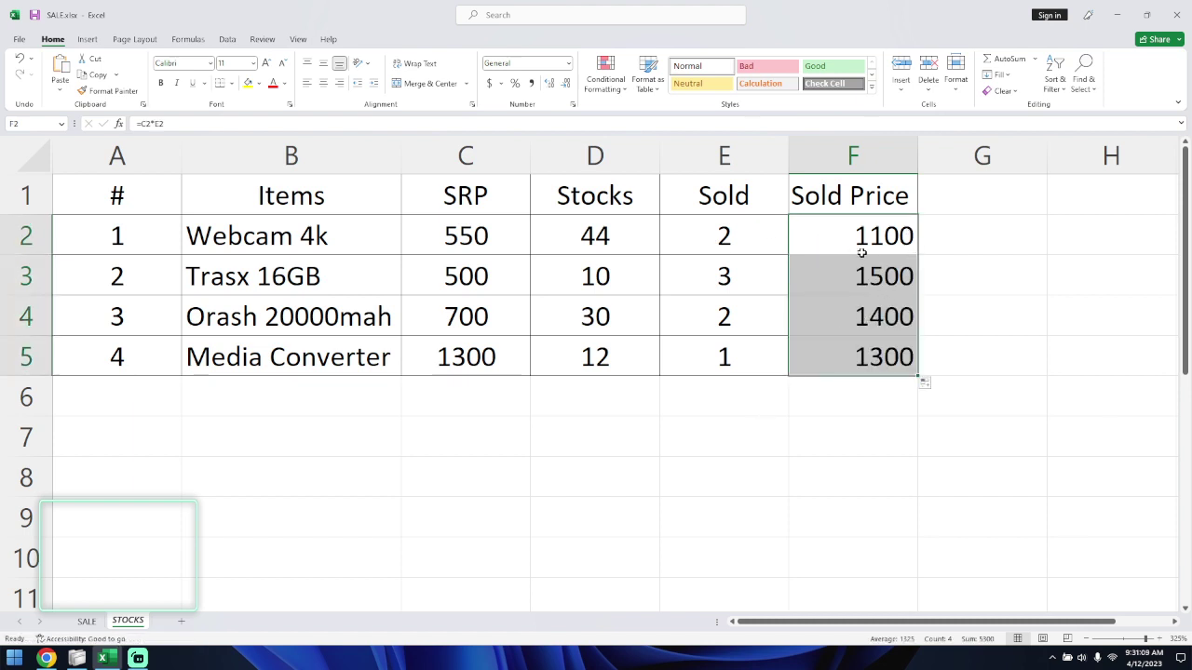
Step: Apply all borders to the Sold Price cells F1:F5 and centre their contents horizontally
left_click(991, 263)
left_click_drag(853, 191, 866, 356)
left_click(230, 83)
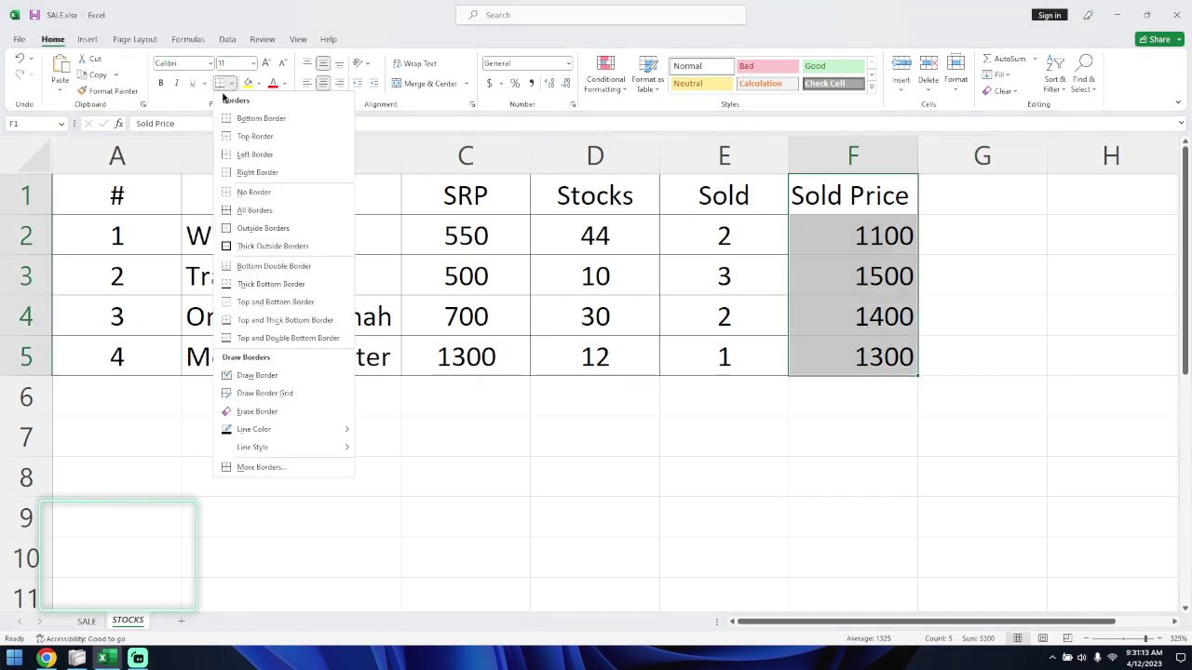
left_click(262, 210)
left_click_drag(736, 197, 724, 356)
left_click_drag(763, 242, 828, 239)
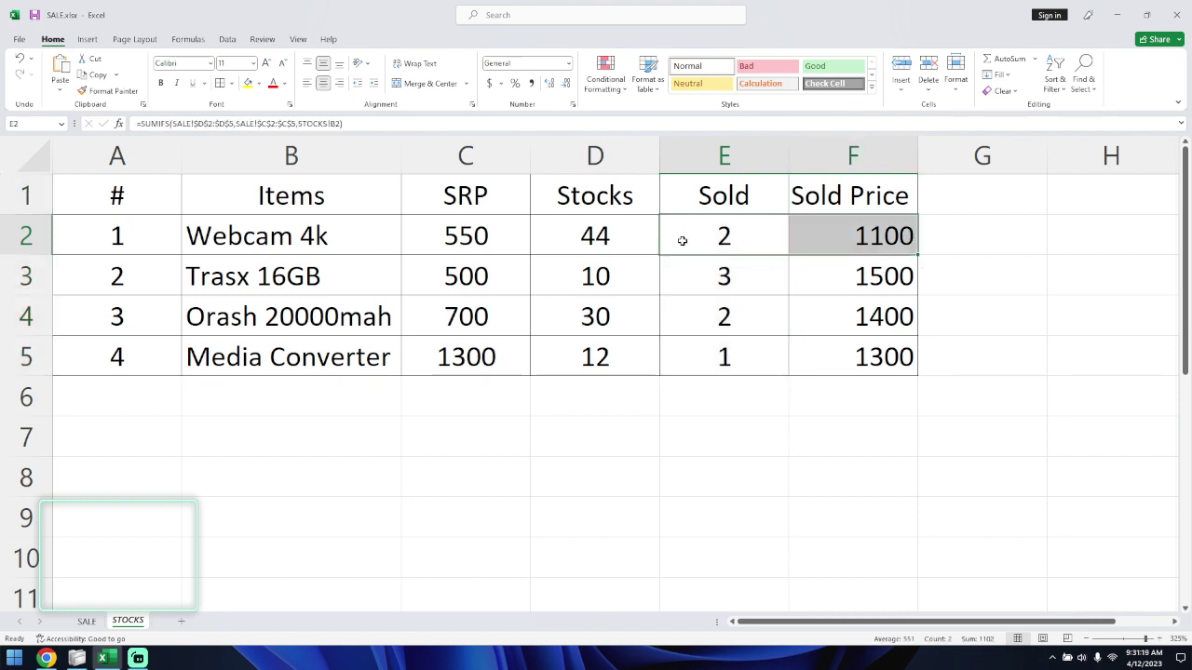
left_click(471, 238)
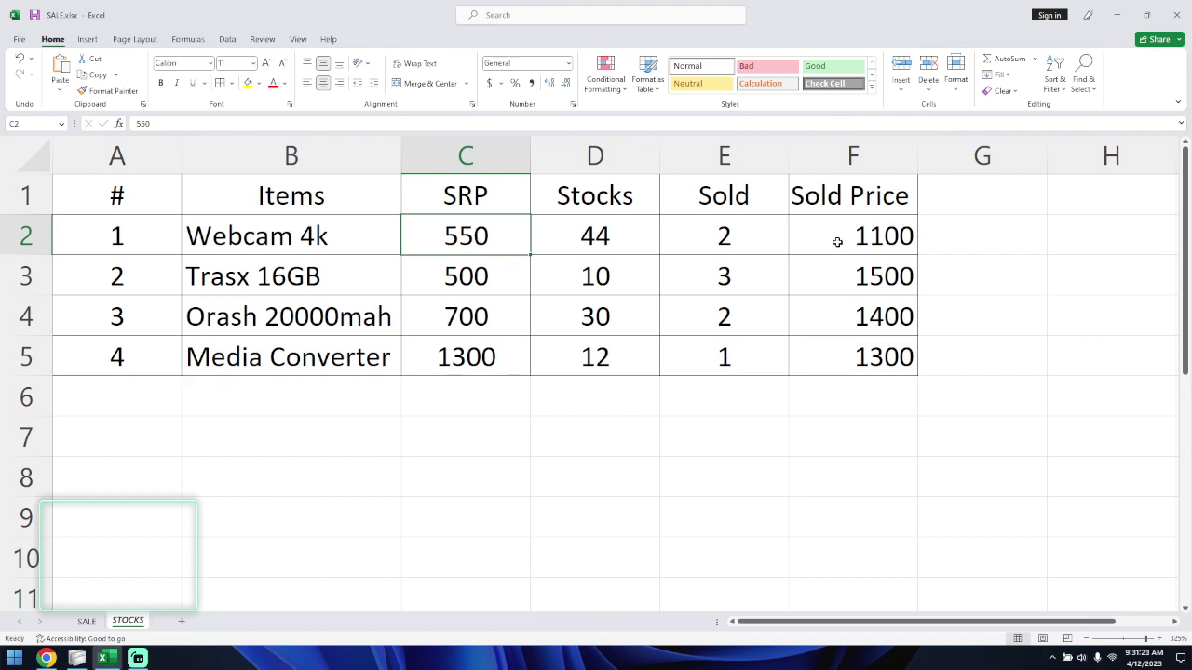
left_click_drag(848, 197, 853, 347)
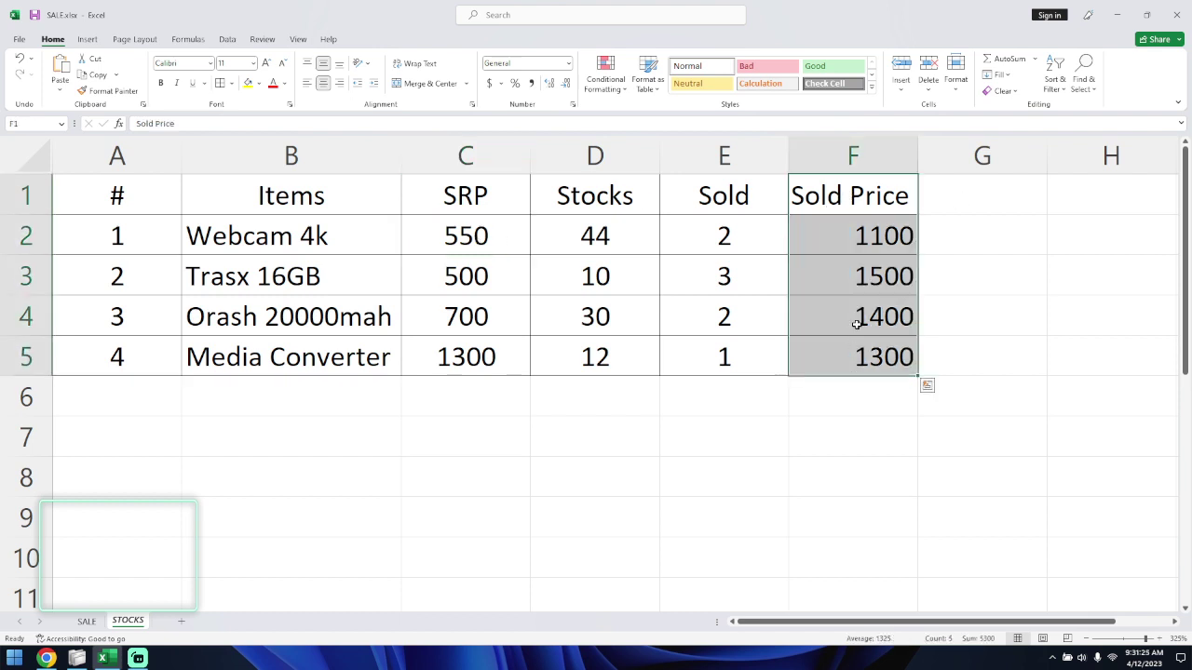
left_click(322, 83)
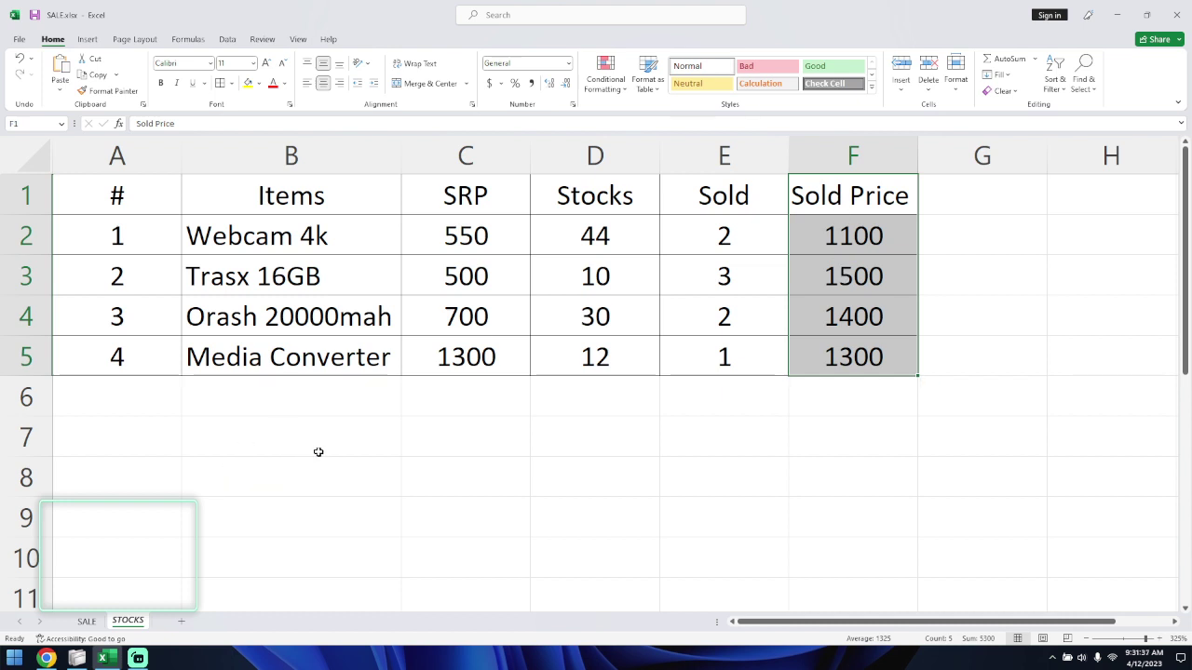
Step: Open the SUMIFS formula in E2 and examine its function name, sum range and criteria range
double_click(724, 237)
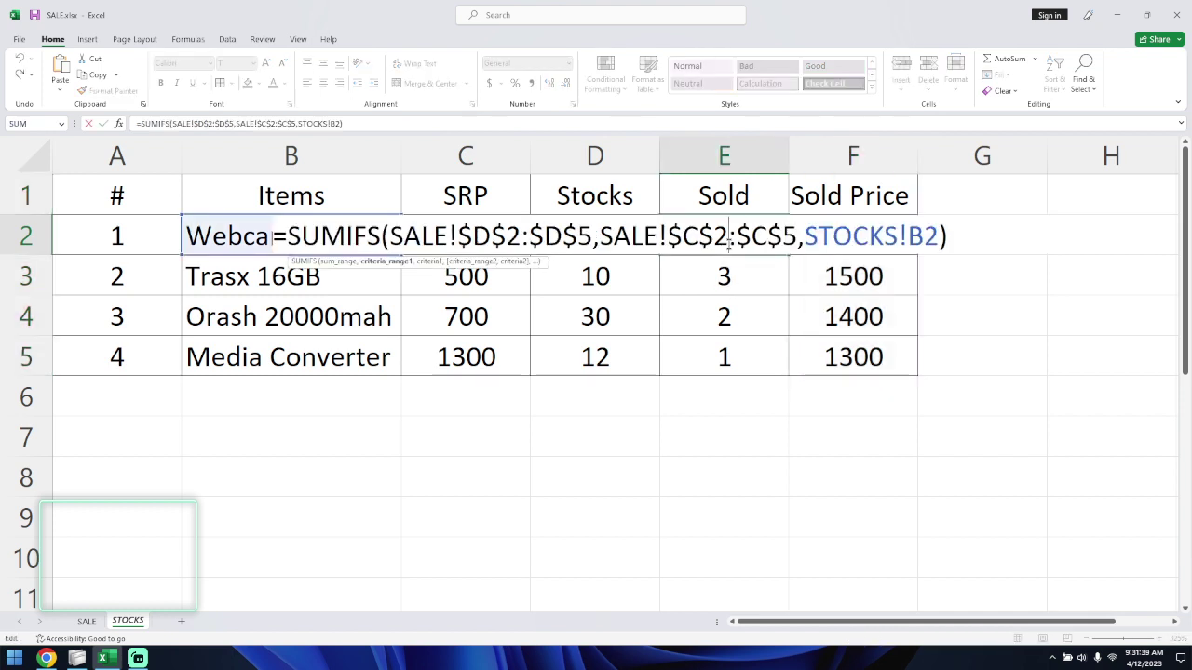
double_click(363, 235)
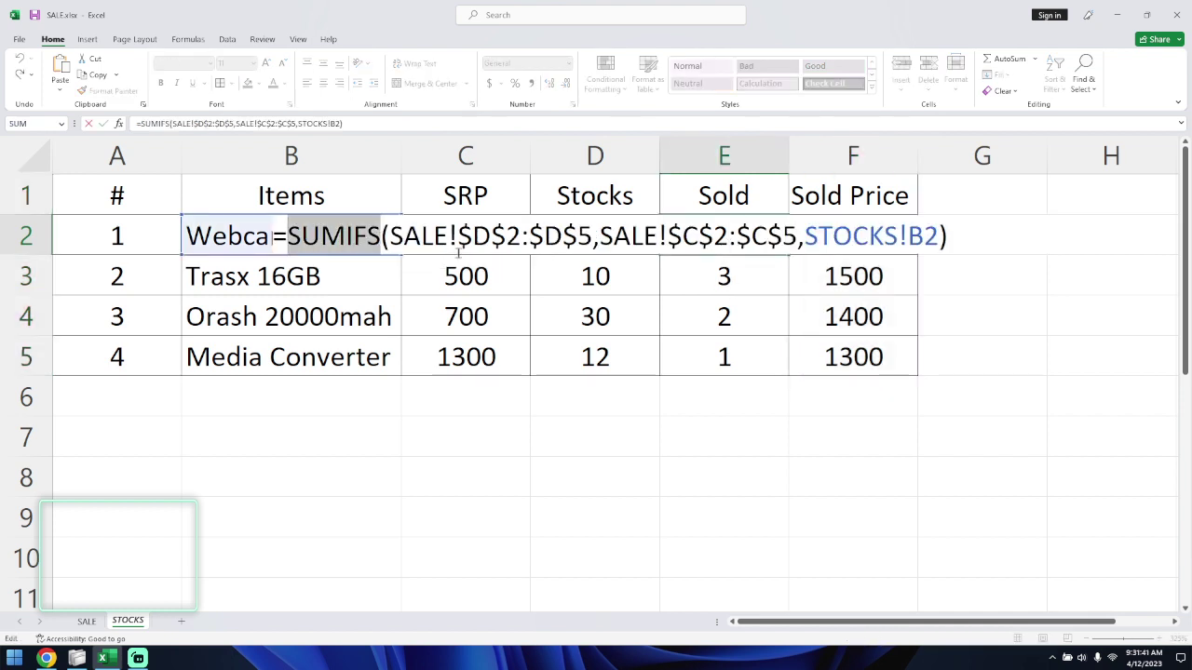
left_click_drag(598, 236, 389, 248)
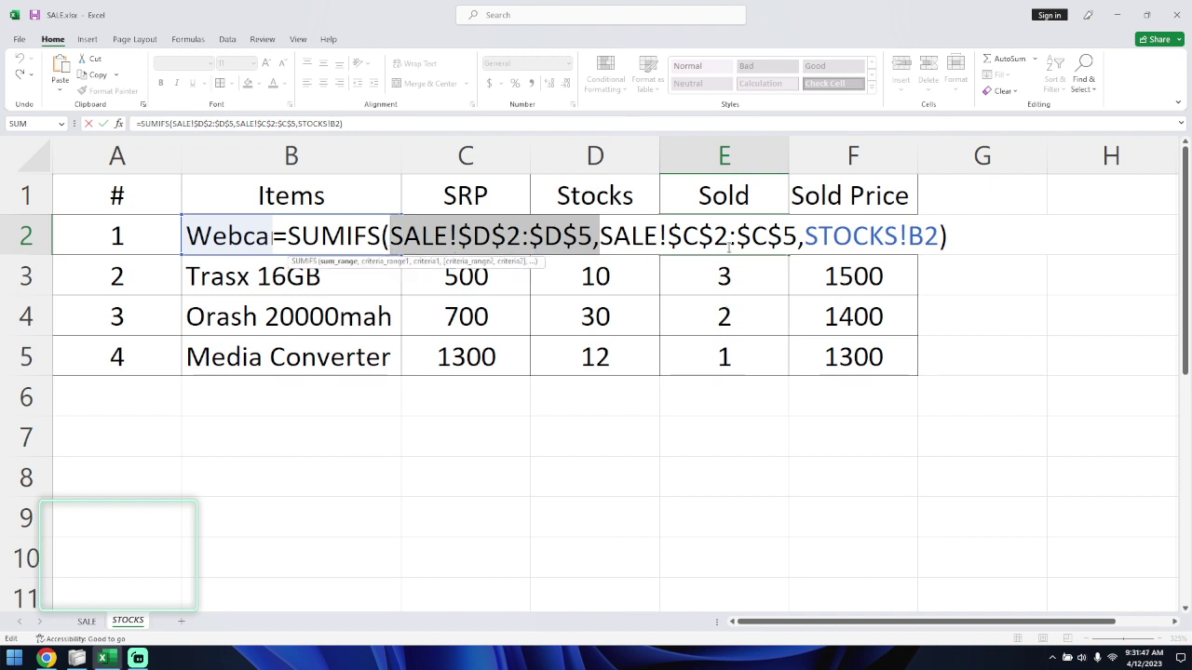
left_click_drag(796, 240, 601, 240)
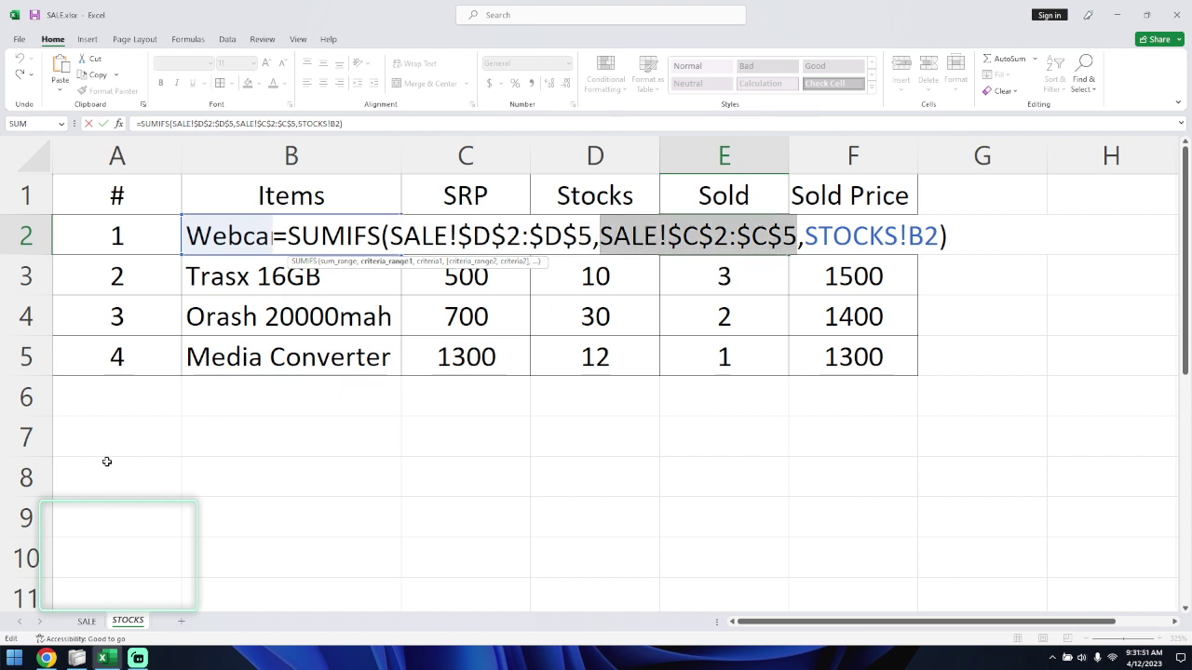
left_click(87, 621)
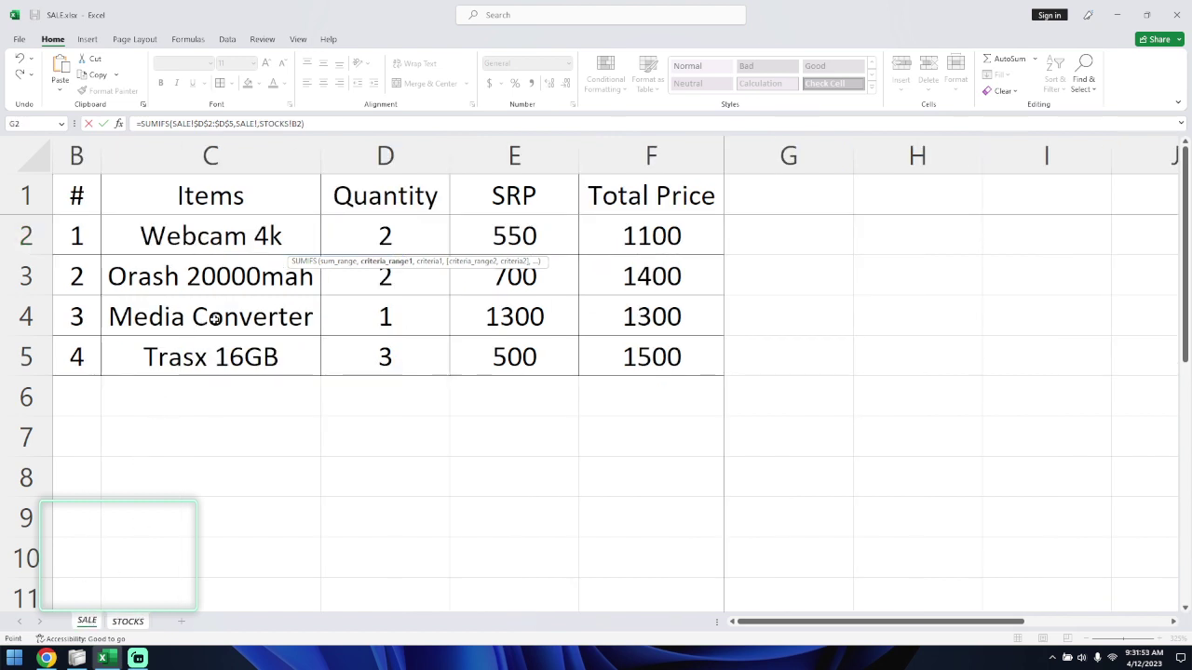
left_click(130, 622)
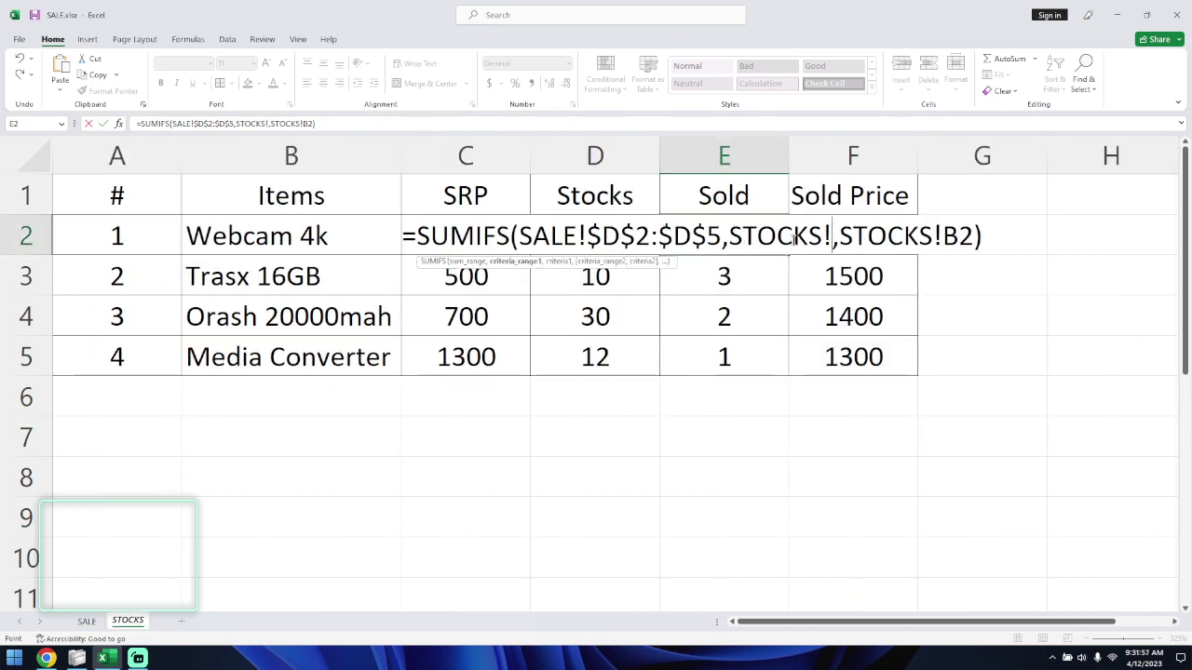
key("ctrl+z")
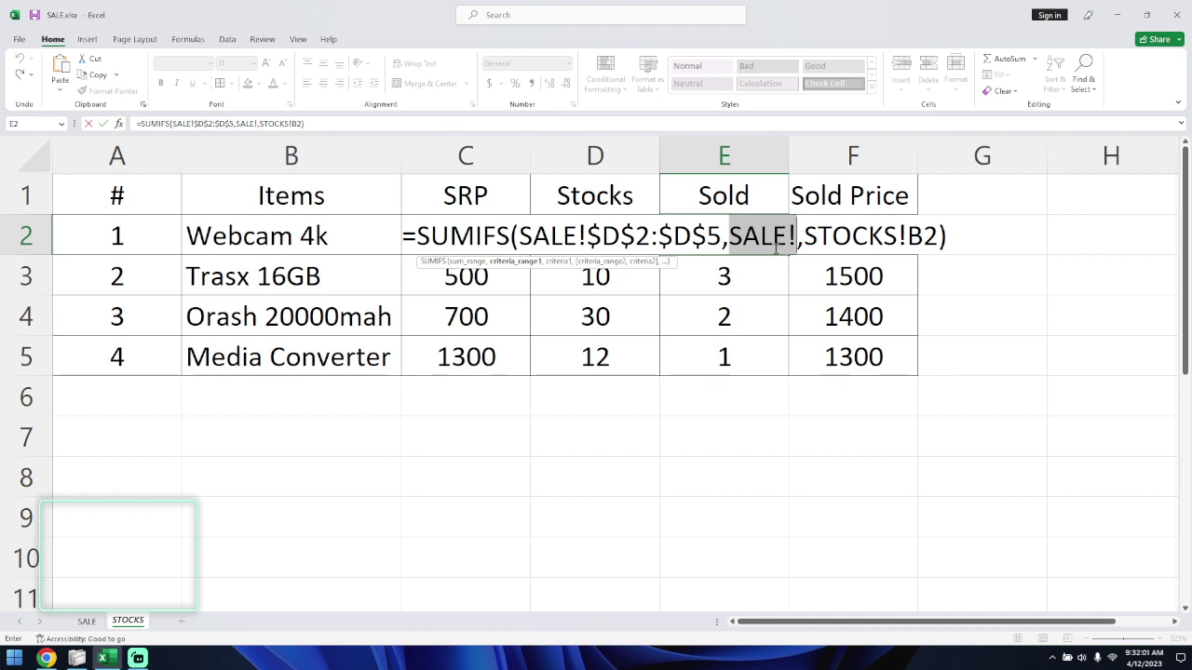
key("ctrl+y")
key("Escape")
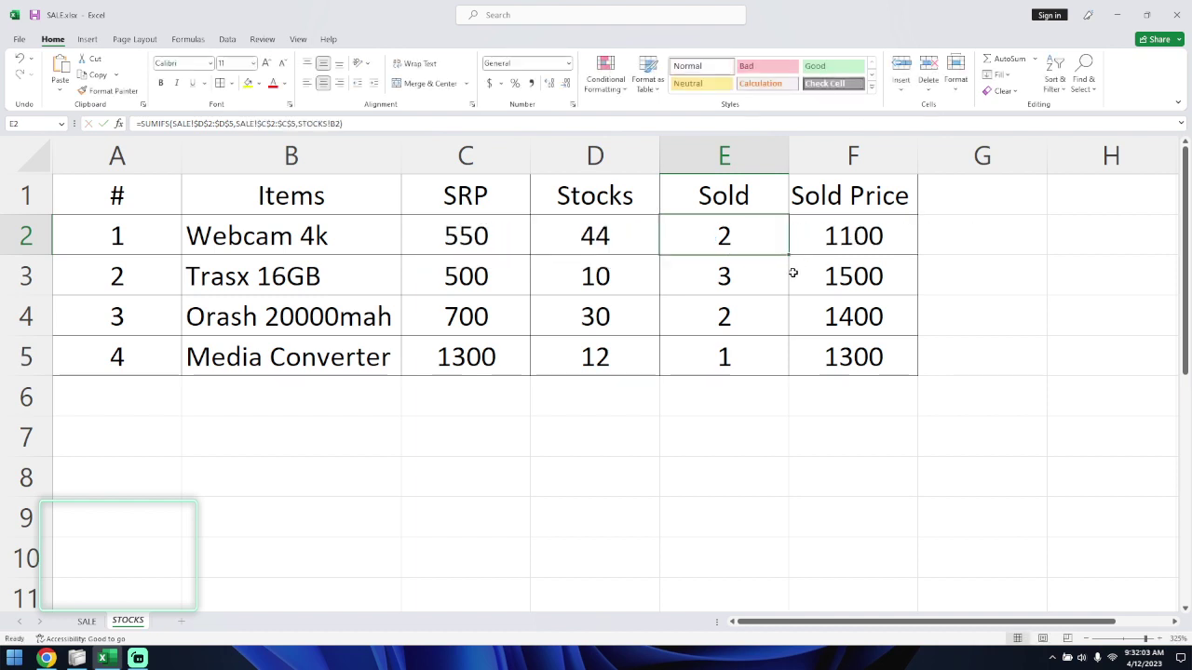
Step: Compare the sum and criteria ranges in E2's formula with the quantities D2:D5 and items C2:C5 on the SALE sheet
double_click(745, 249)
left_click_drag(601, 235, 797, 238)
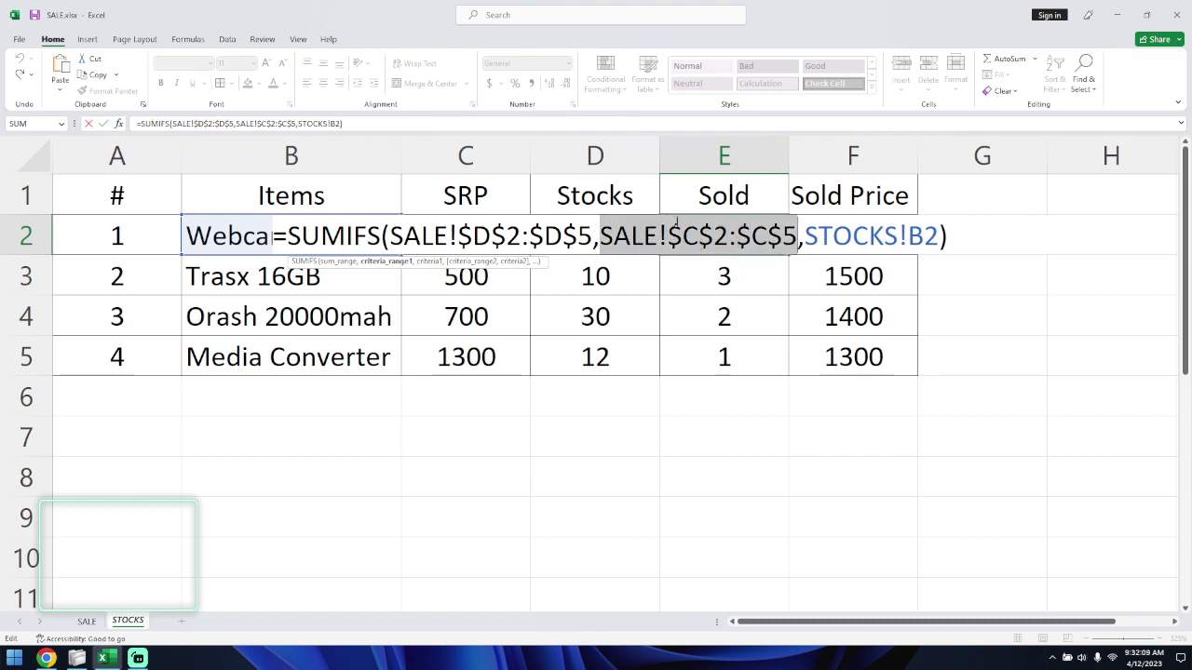
left_click_drag(592, 238, 385, 353)
key("Return")
left_click(86, 620)
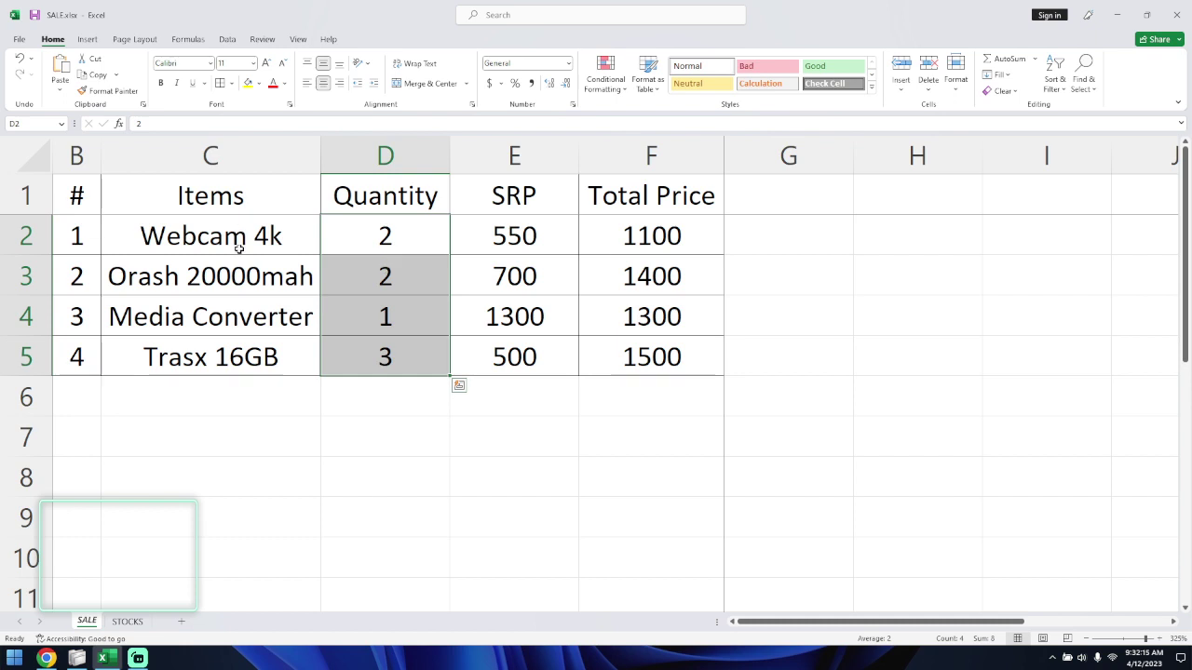
left_click_drag(211, 237, 211, 357)
left_click(128, 621)
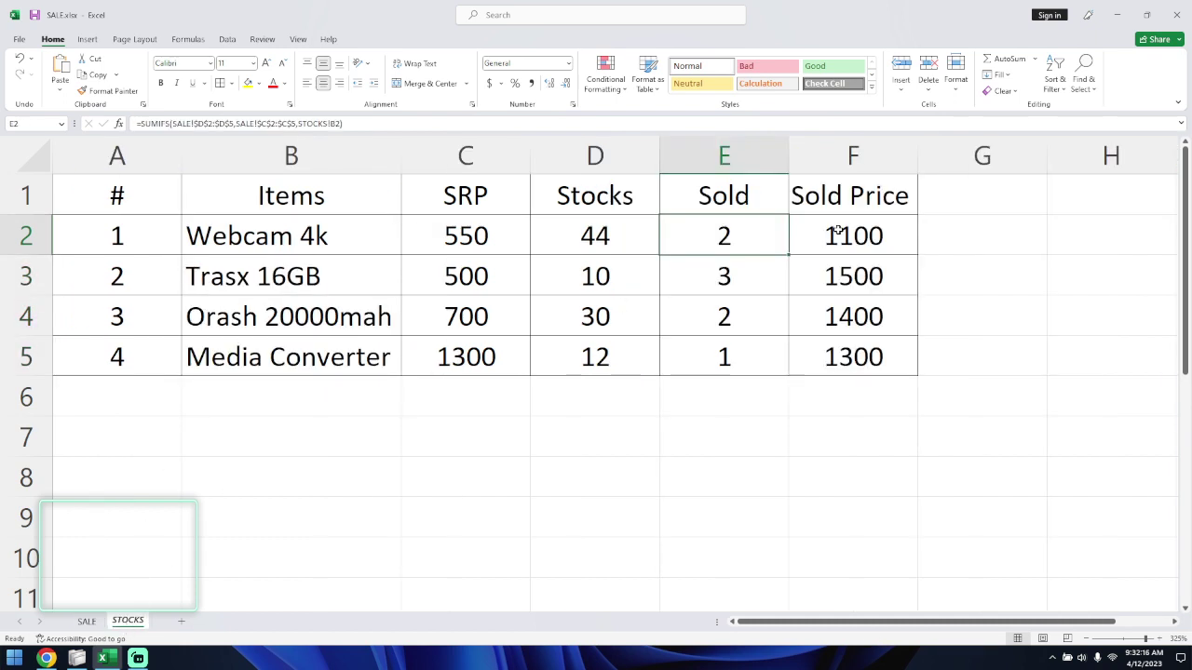
Step: Examine the STOCKS!B2 criterion in E2's formula and compare its item row with the entries on the SALE sheet
double_click(742, 238)
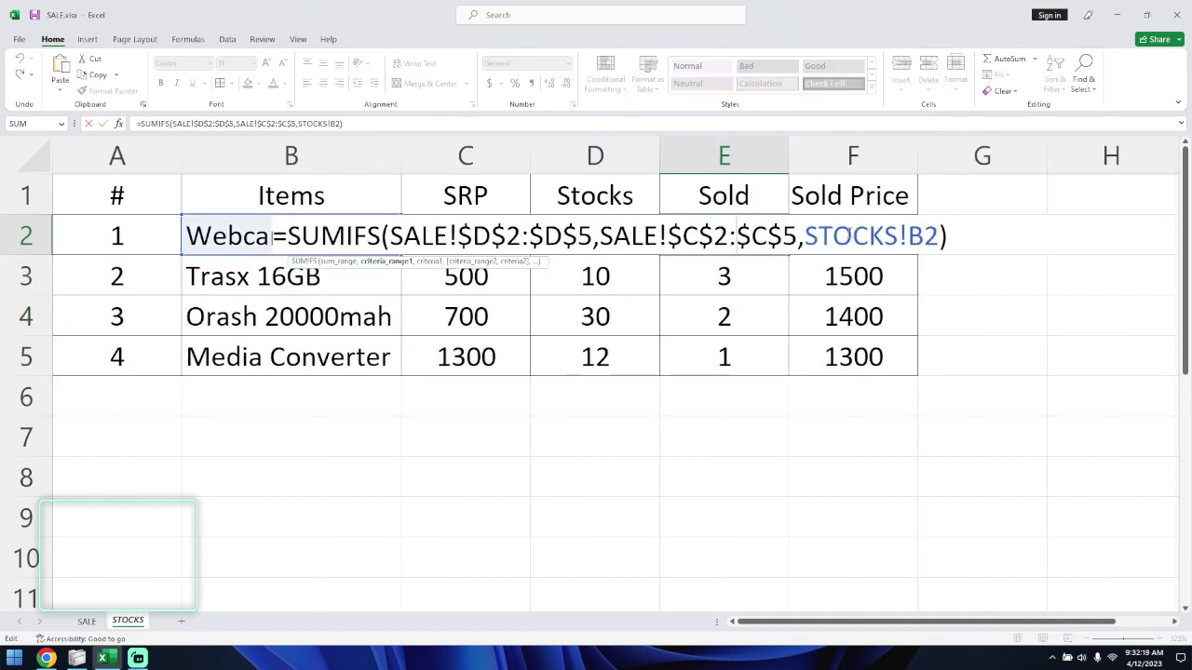
left_click_drag(804, 237, 939, 237)
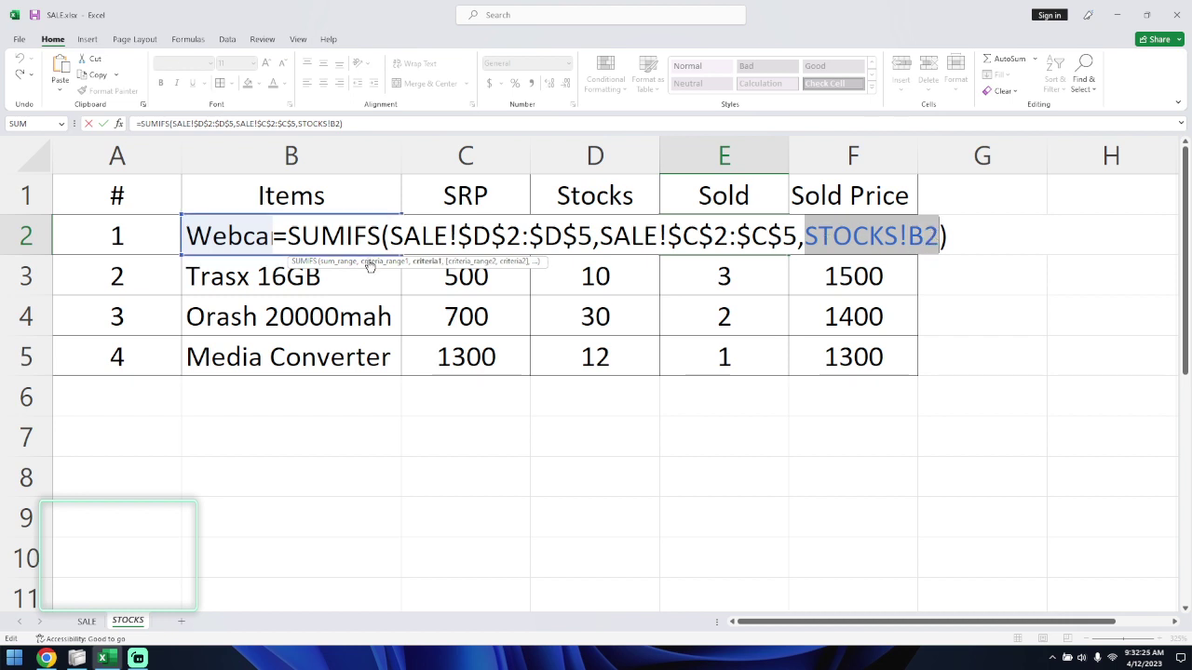
key("Escape")
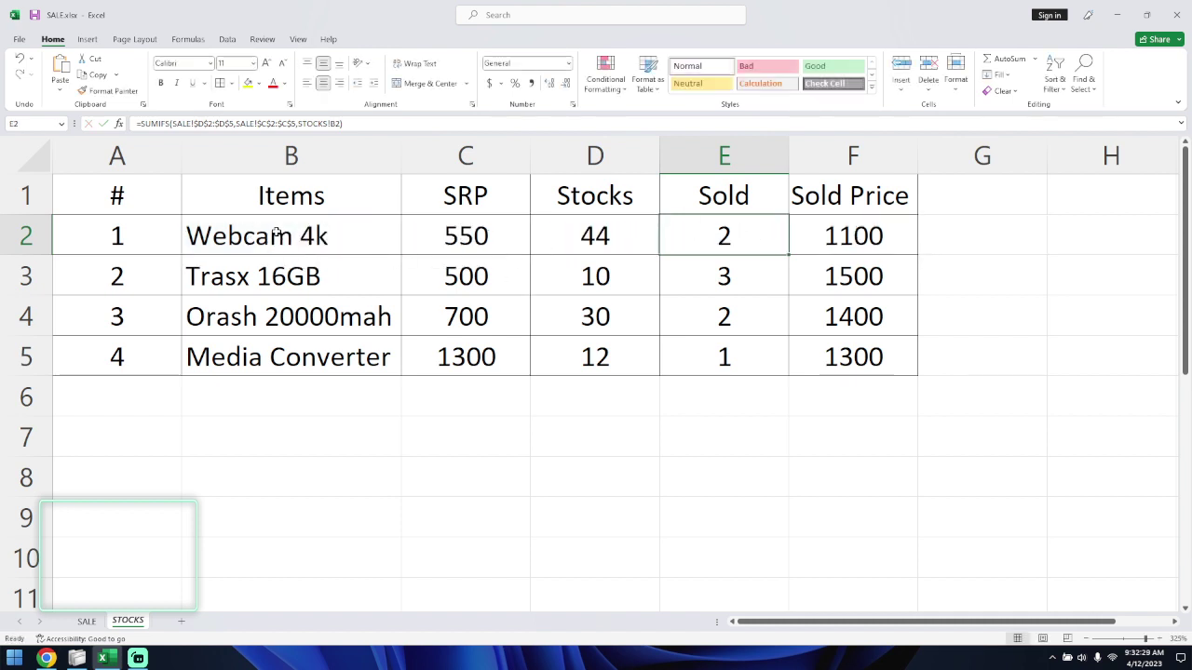
left_click(26, 235)
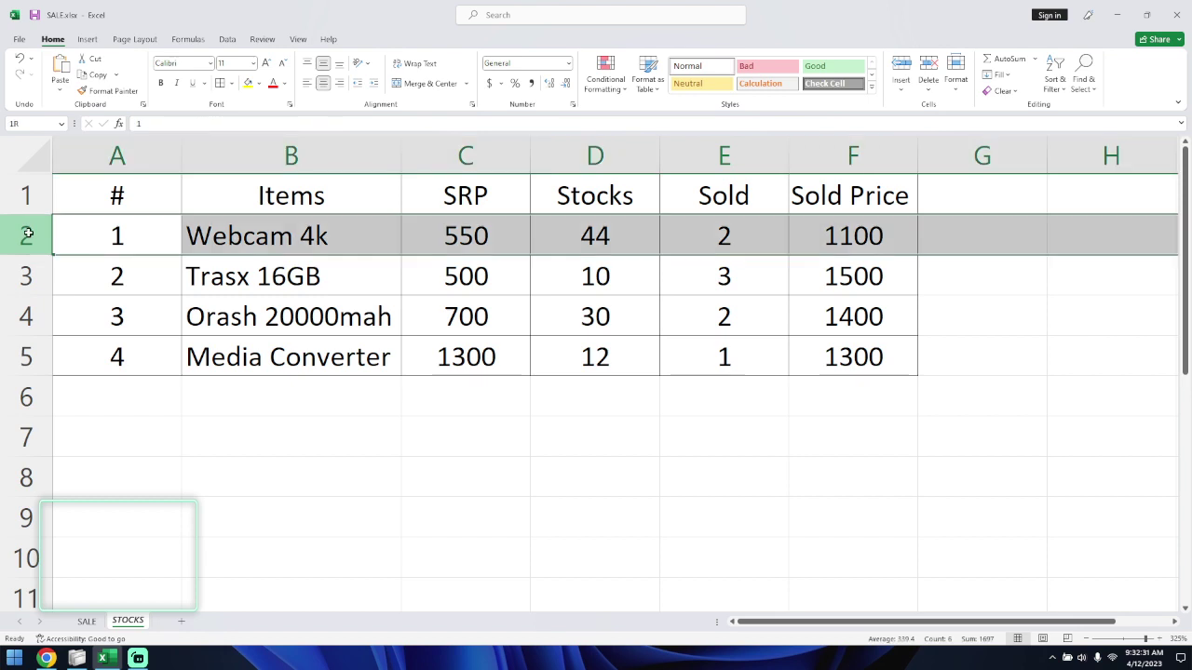
left_click(749, 237)
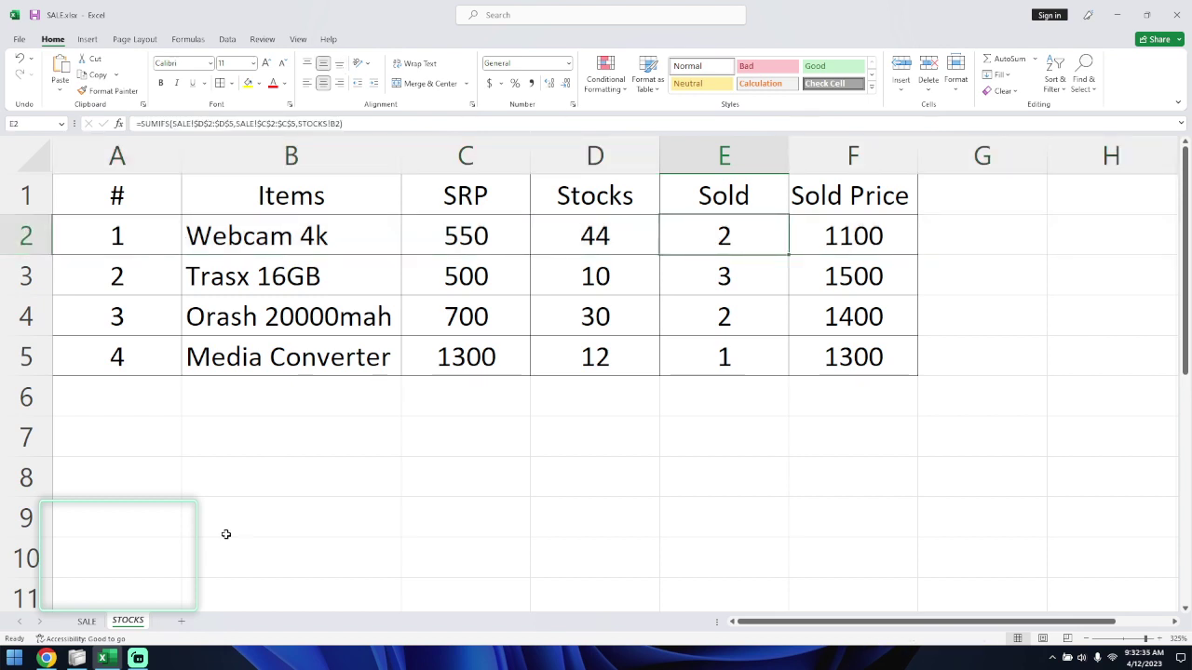
left_click(91, 621)
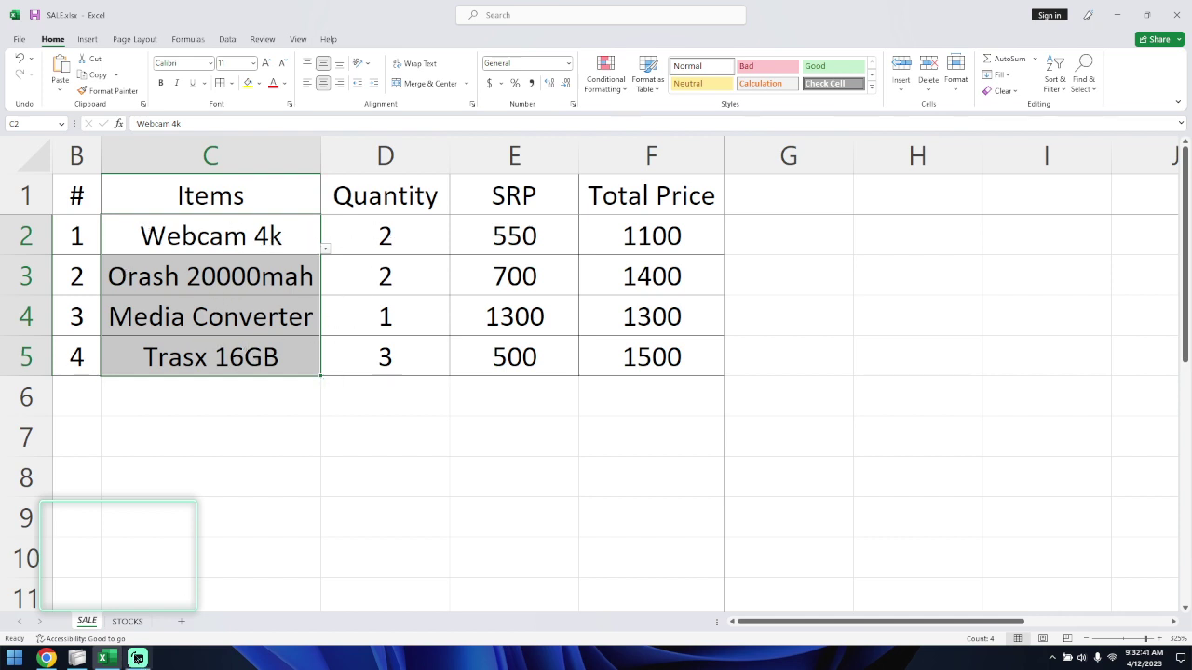
left_click(127, 622)
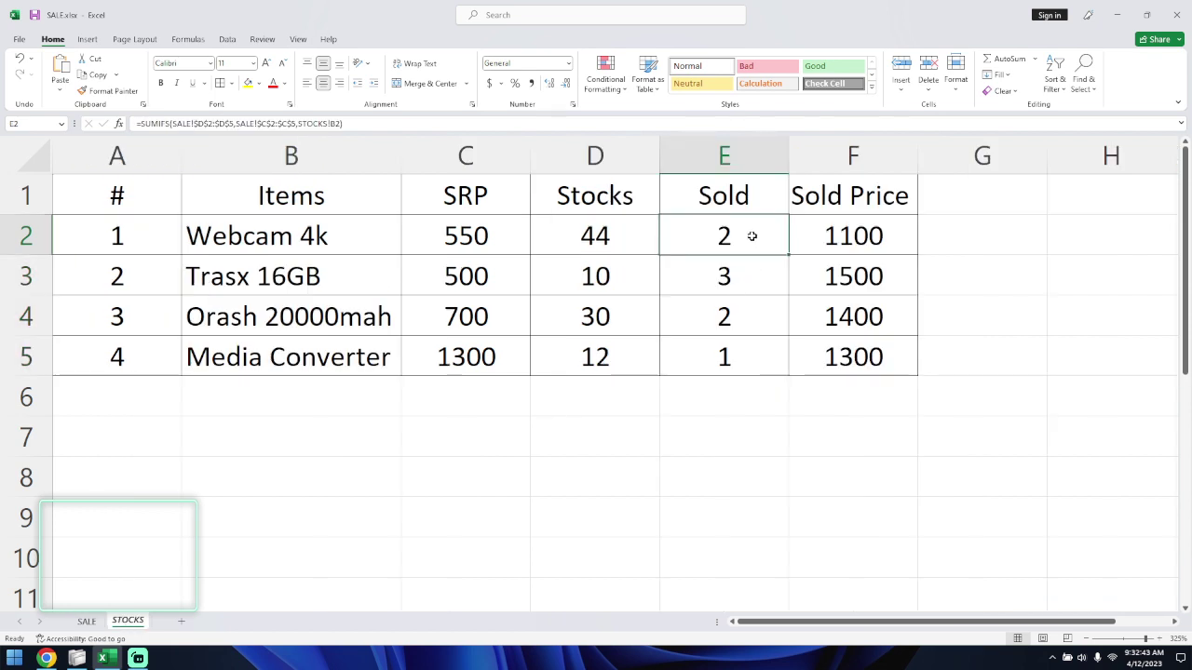
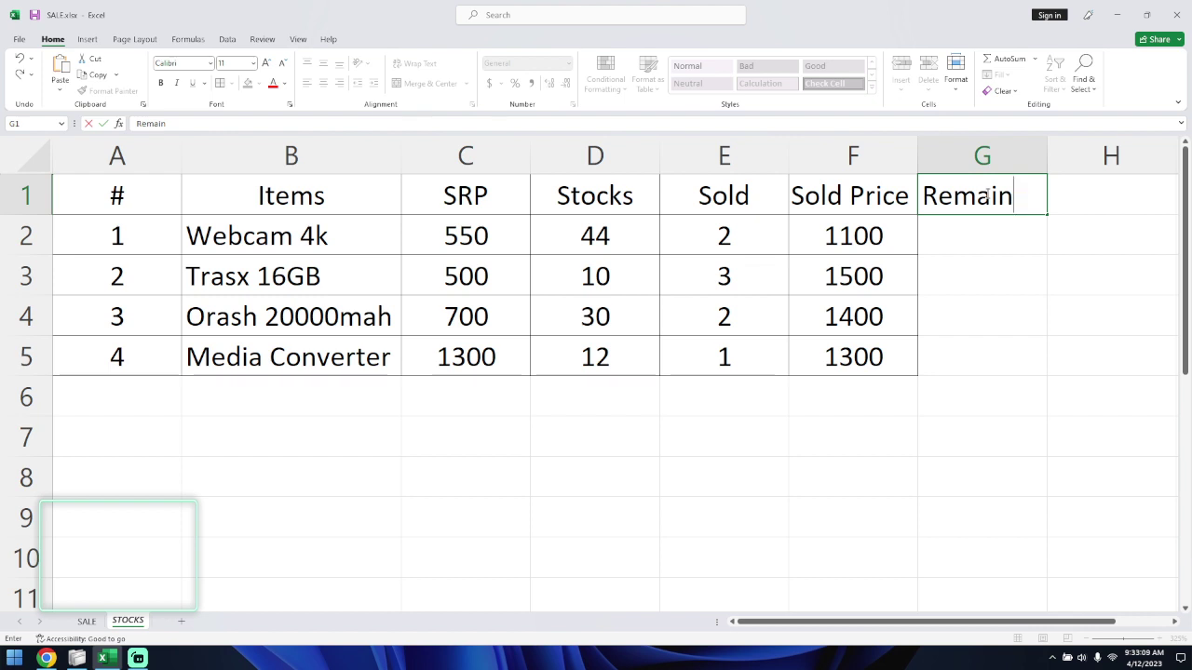
Step: Replace the heading text in G1 with Balance
double_click(987, 193)
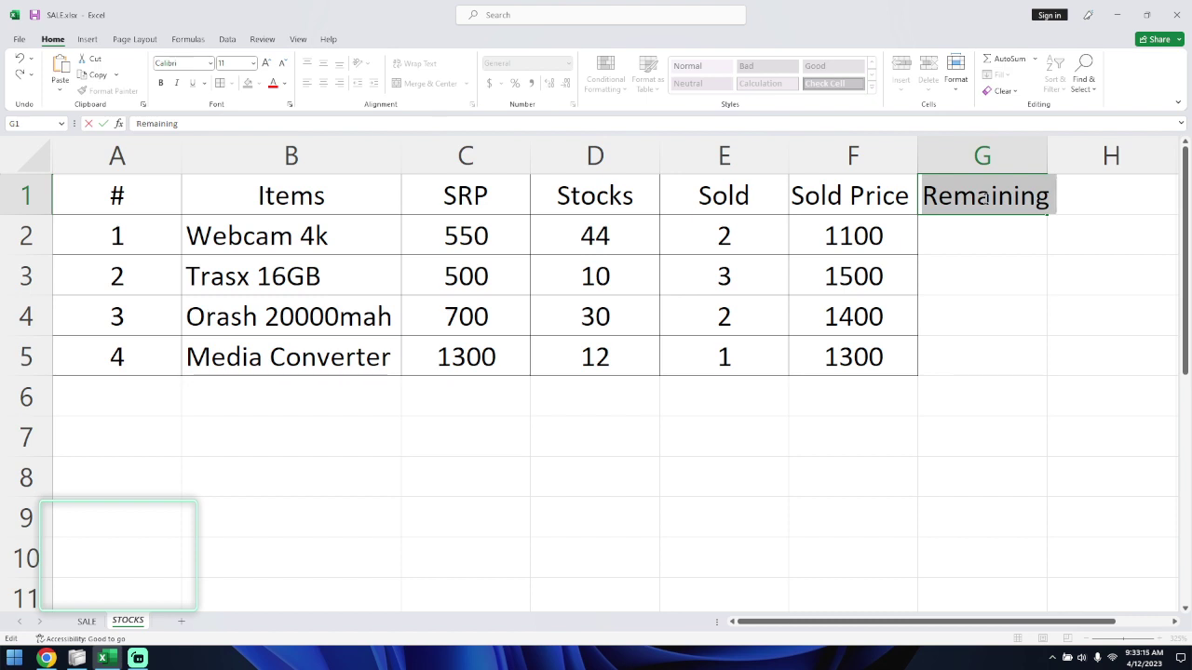
double_click(755, 195)
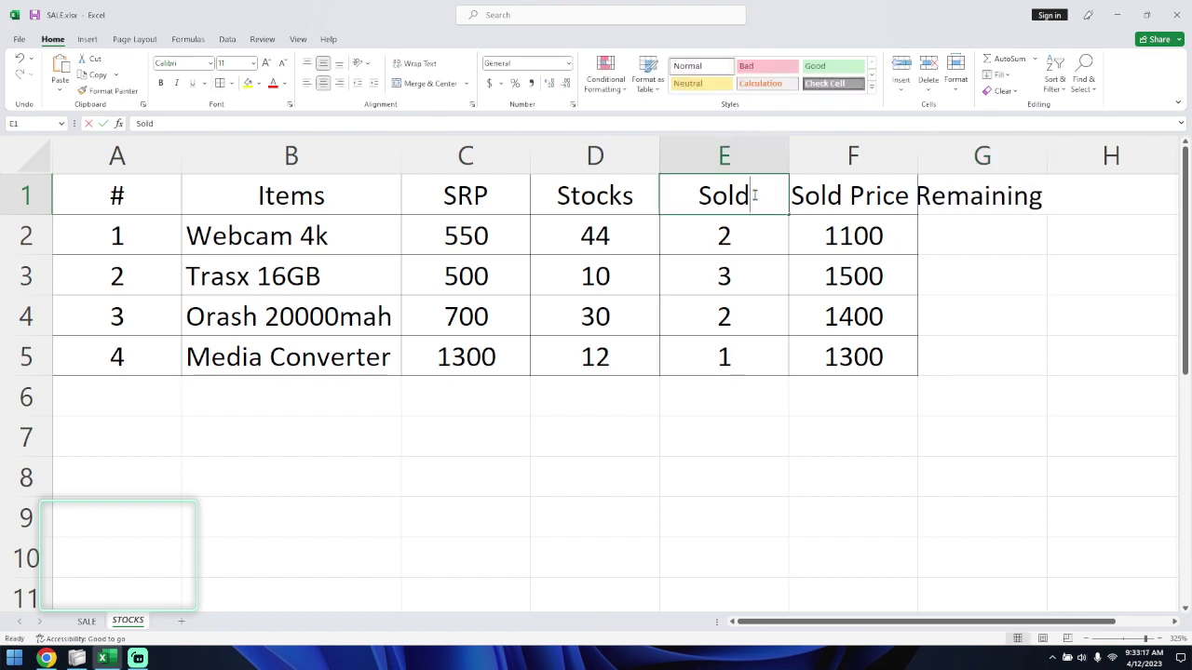
double_click(1031, 205)
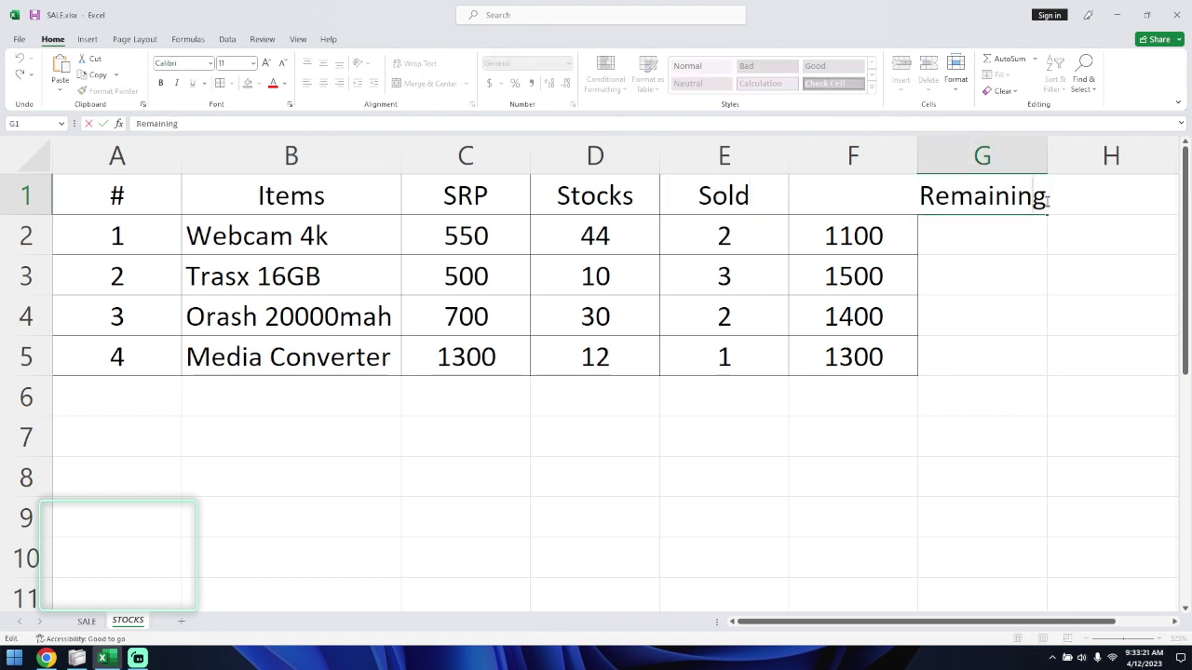
left_click_drag(1046, 202, 920, 210)
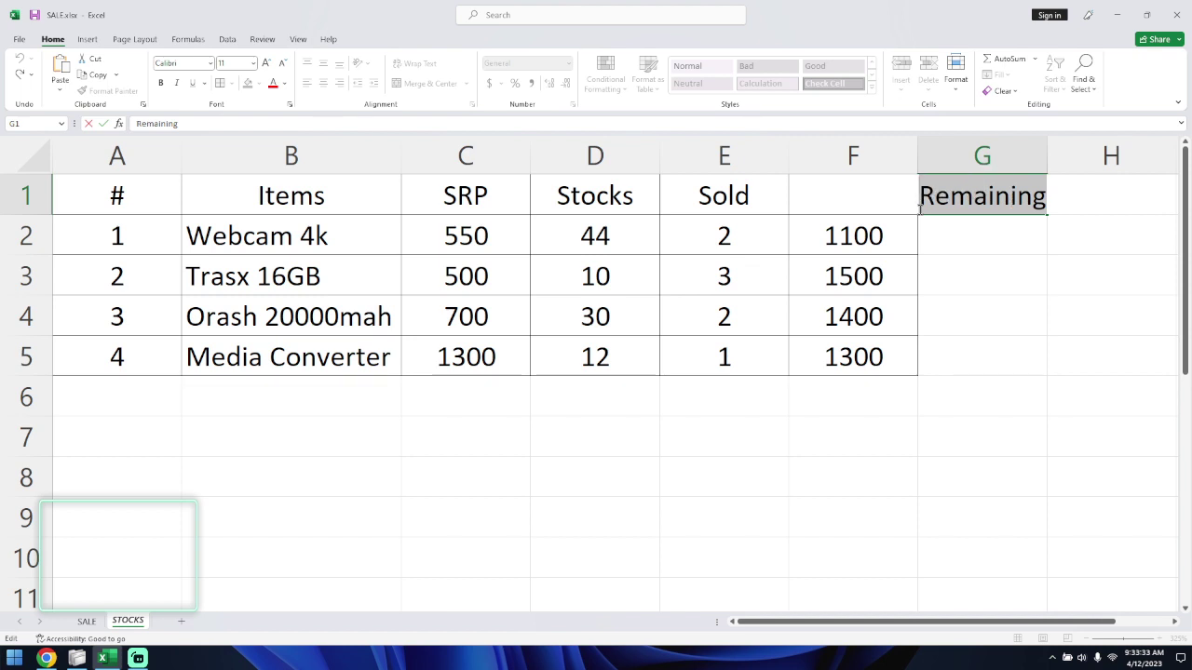
type("R")
key("BackSpace")
type("Balance")
key("Return")
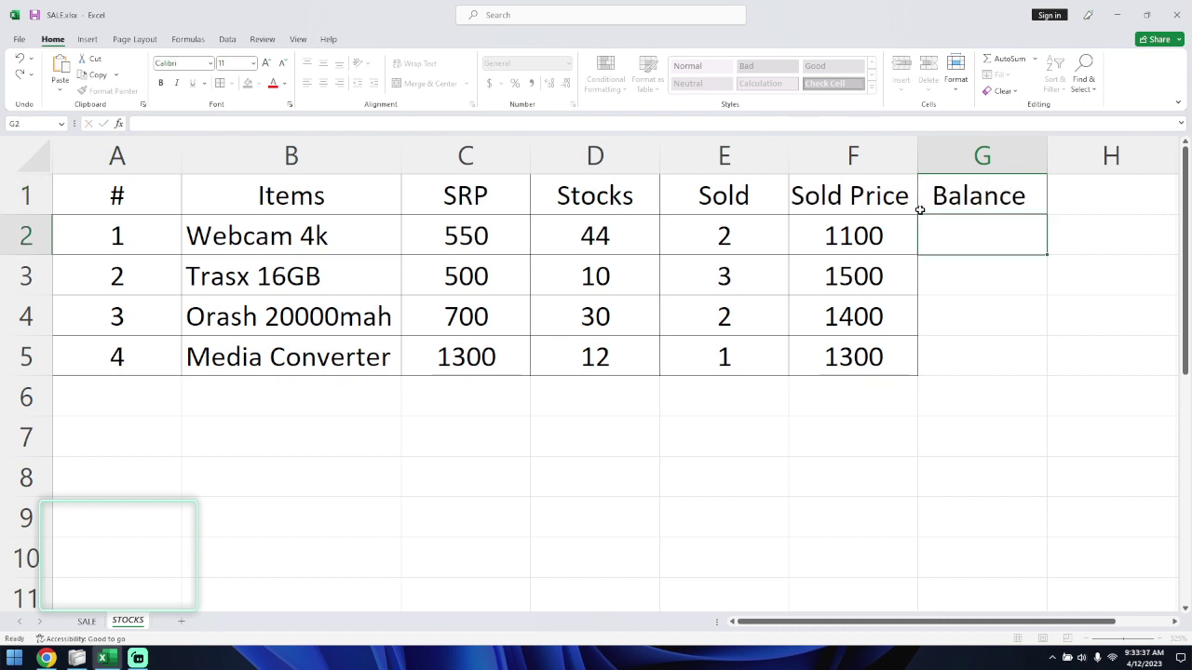
Step: Change the G1 heading to Remaining Stocks and autofit column G to its contents
double_click(947, 197)
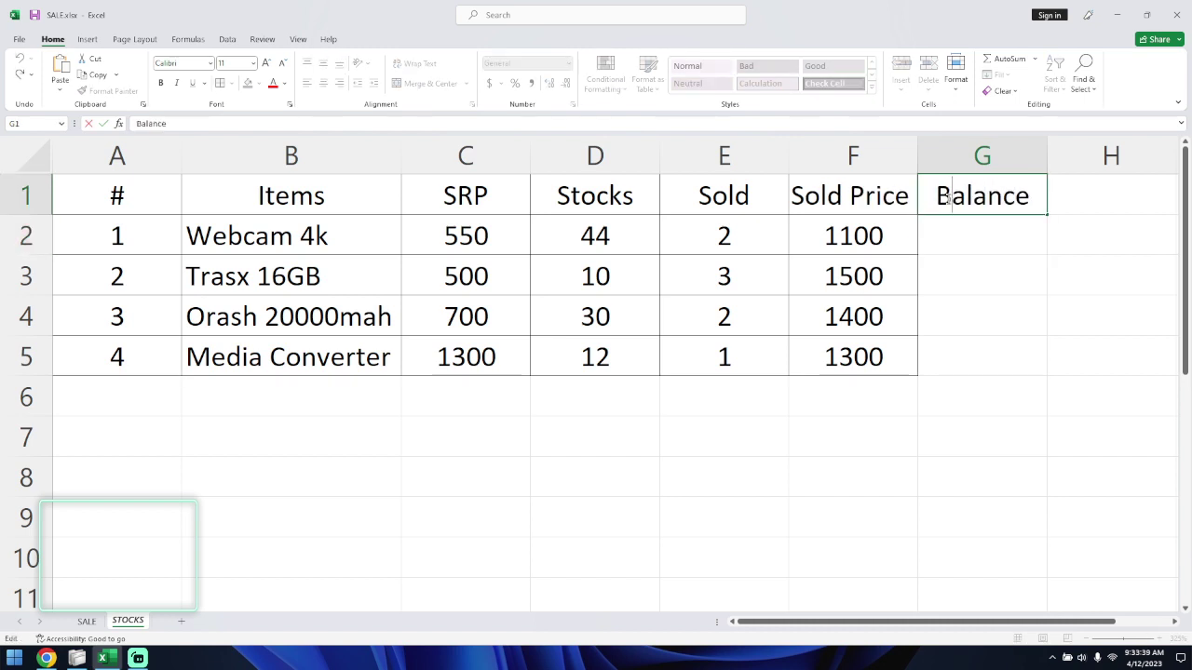
left_click(1032, 199)
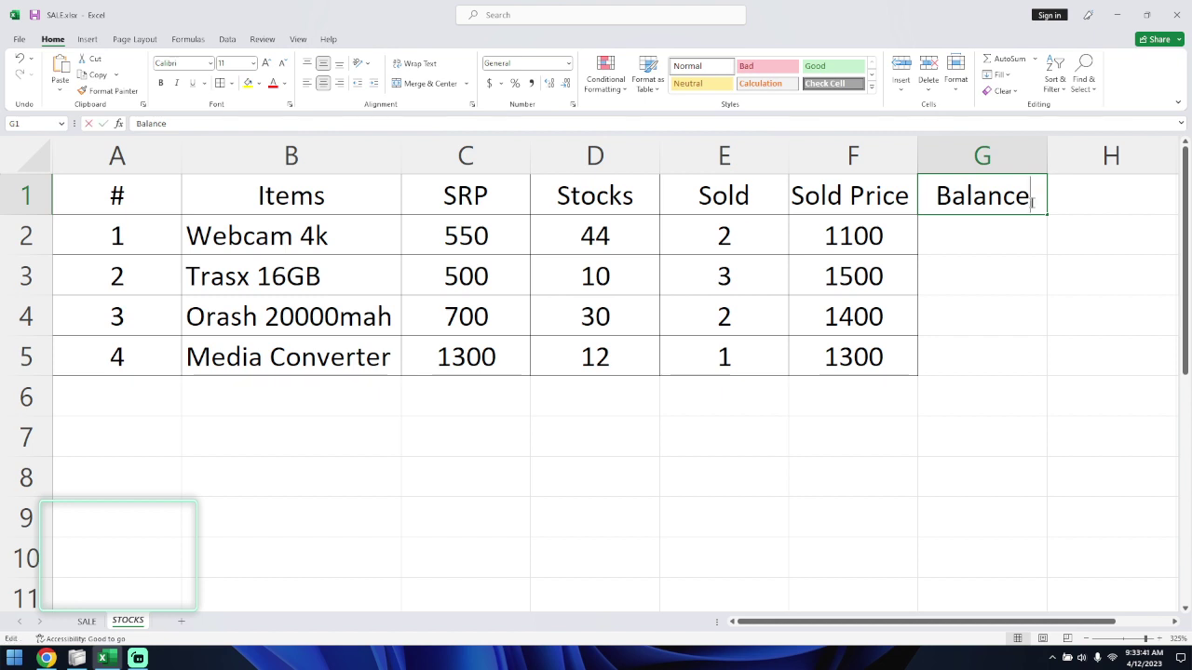
left_click_drag(1032, 200, 878, 198)
type("Rema")
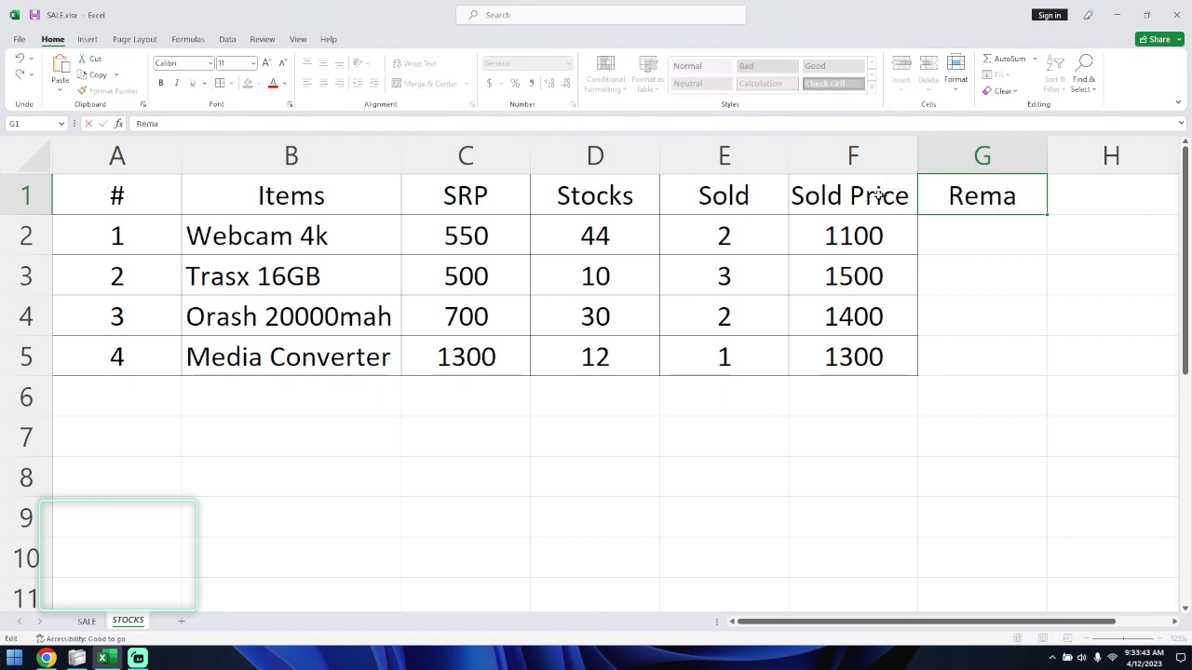
type("ining Stocks")
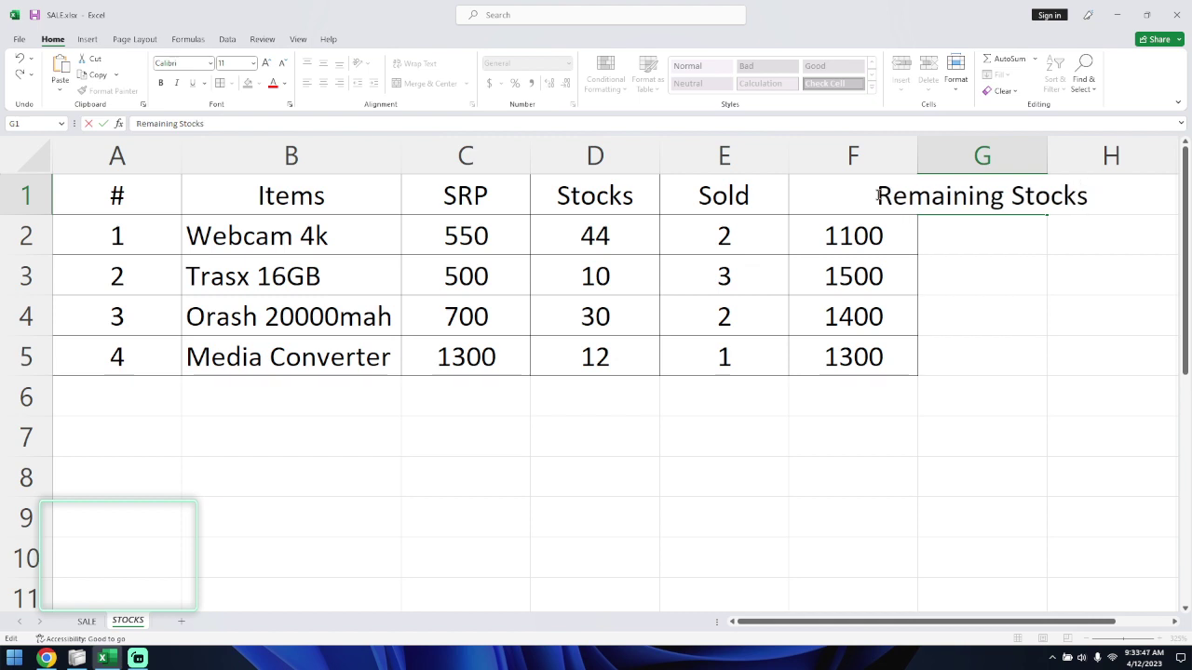
key("Return")
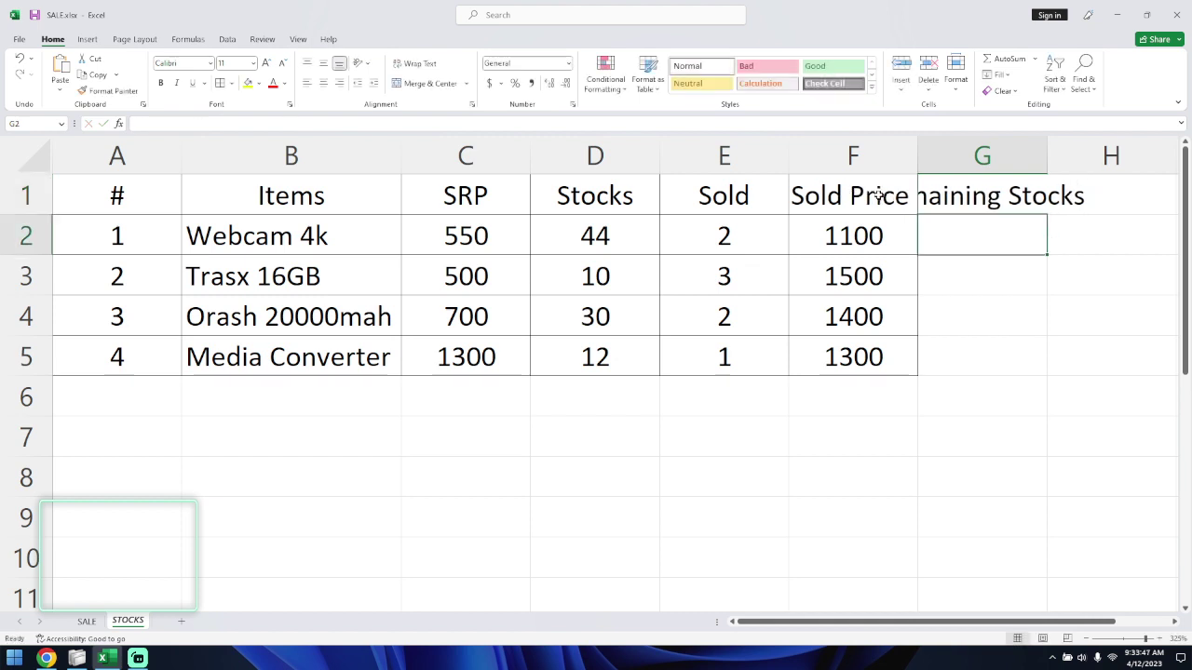
double_click(1046, 155)
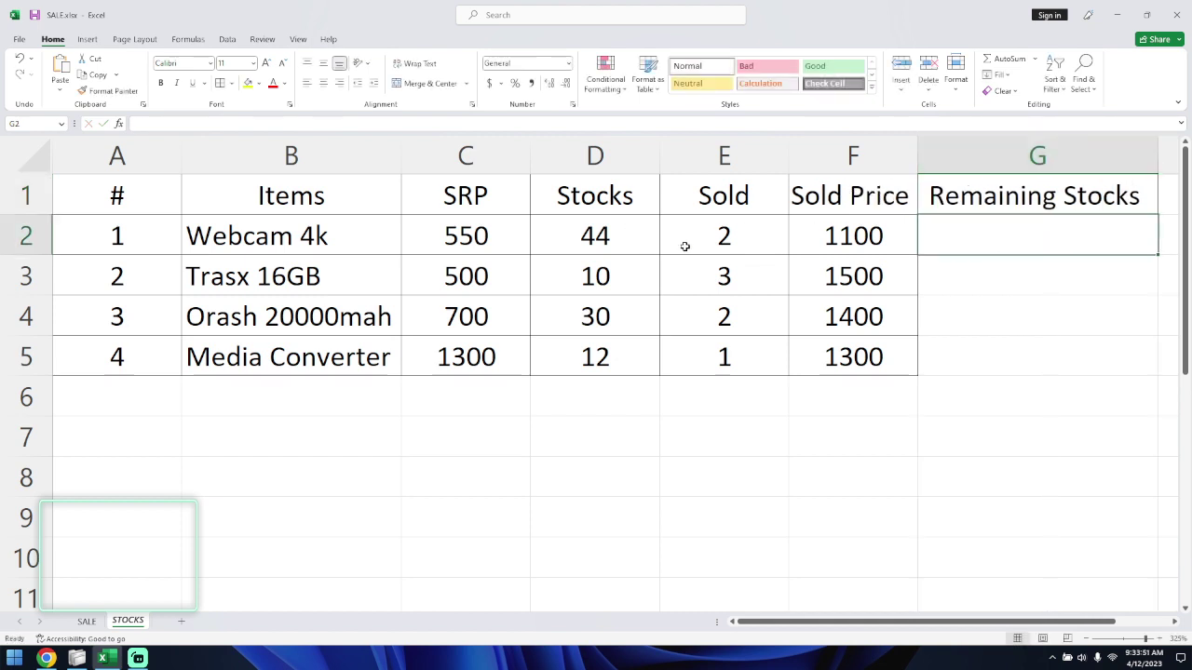
Step: Calculate the remaining stock in G2 with =D2-E2 and fill the formula down to G5
type("=")
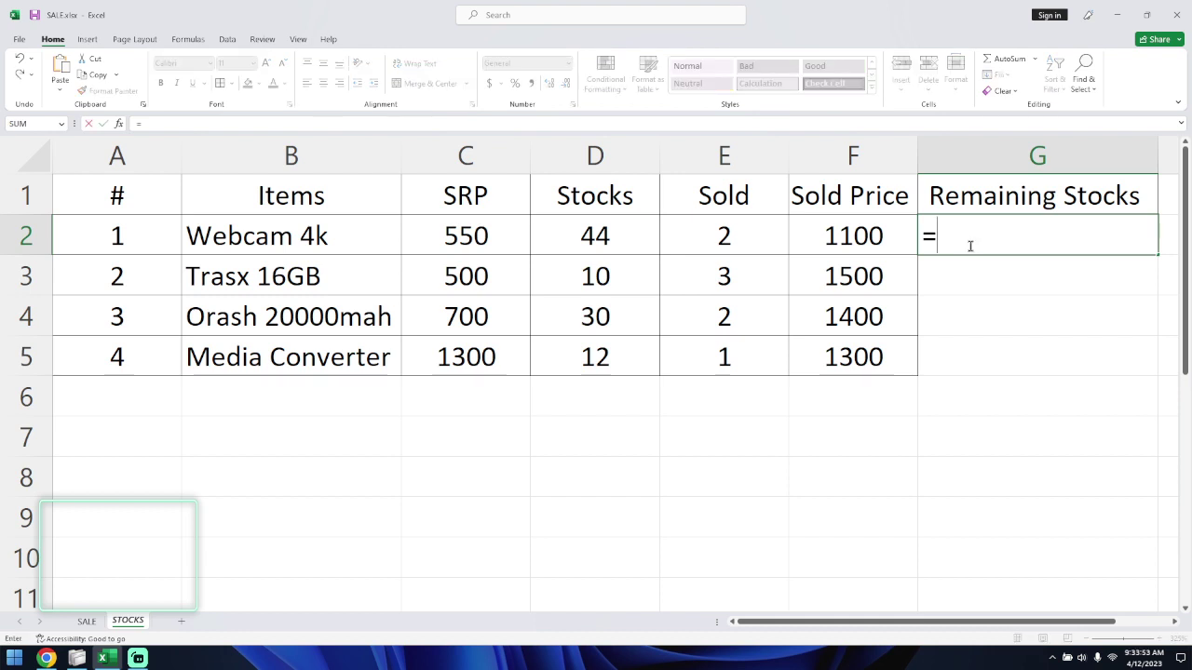
left_click(613, 240)
type("-")
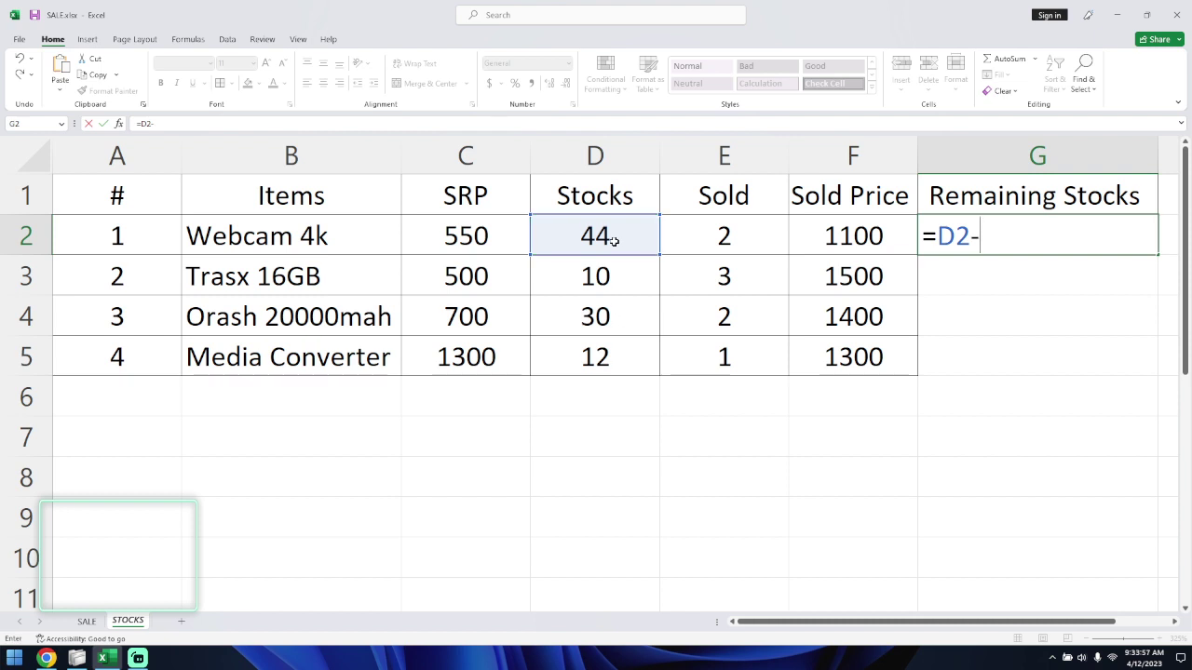
left_click(703, 241)
key("Return")
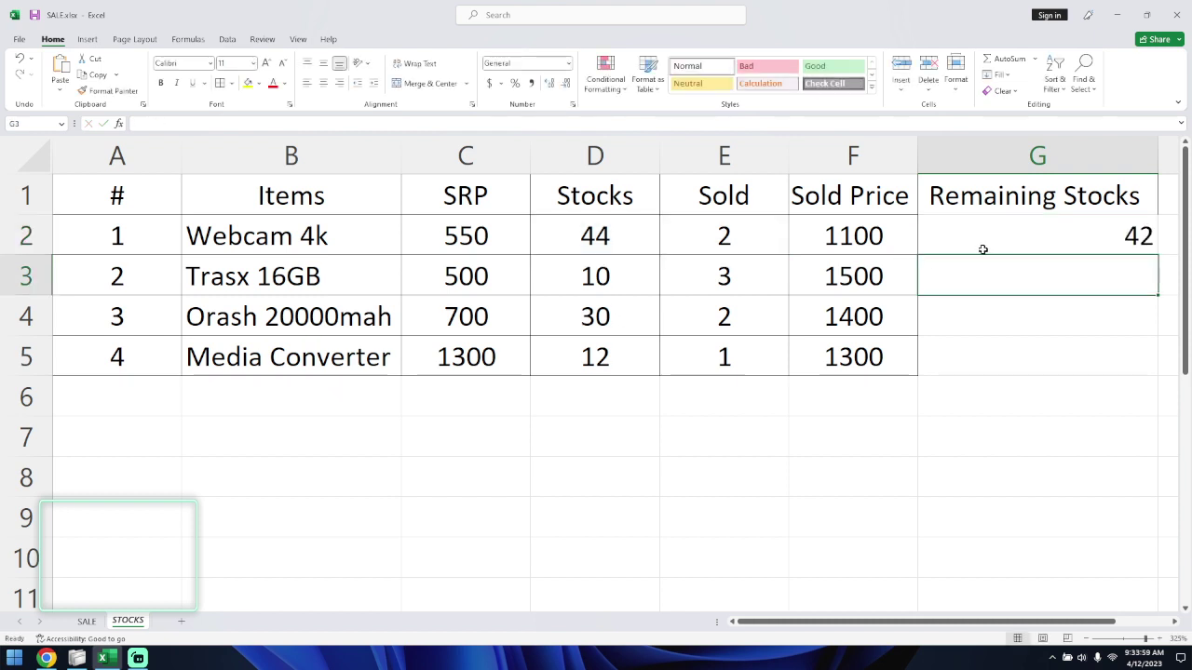
left_click(1064, 236)
double_click(1159, 255)
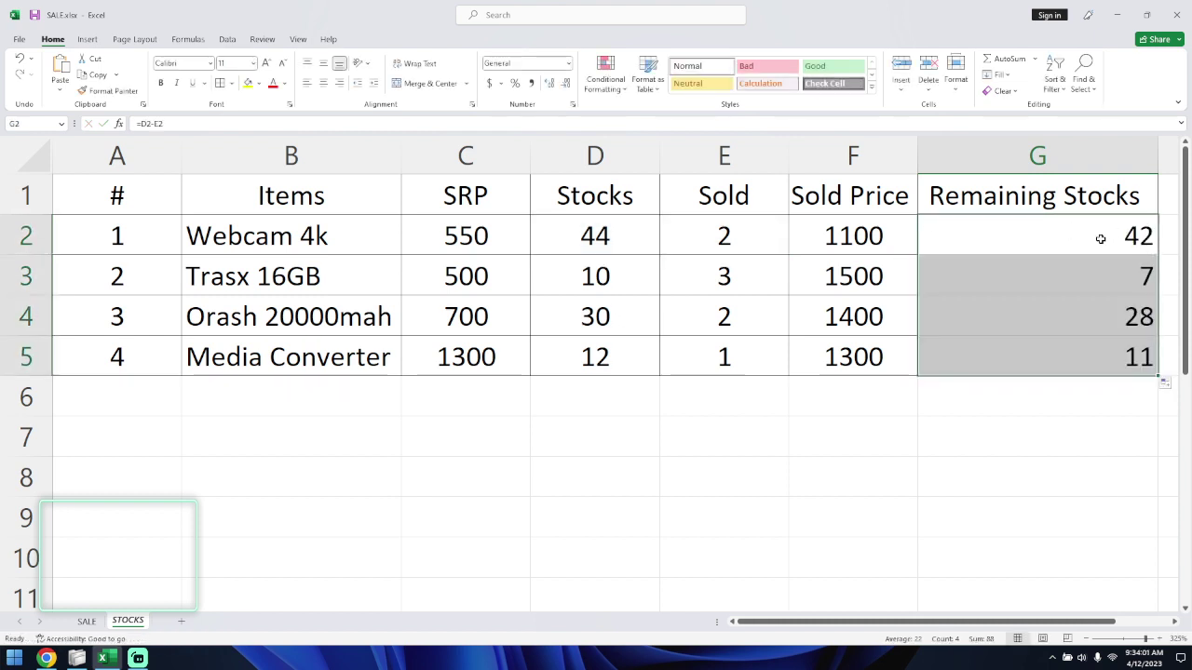
Step: Centre the contents of column G horizontally and apply all borders to G1:G5
left_click(1053, 154)
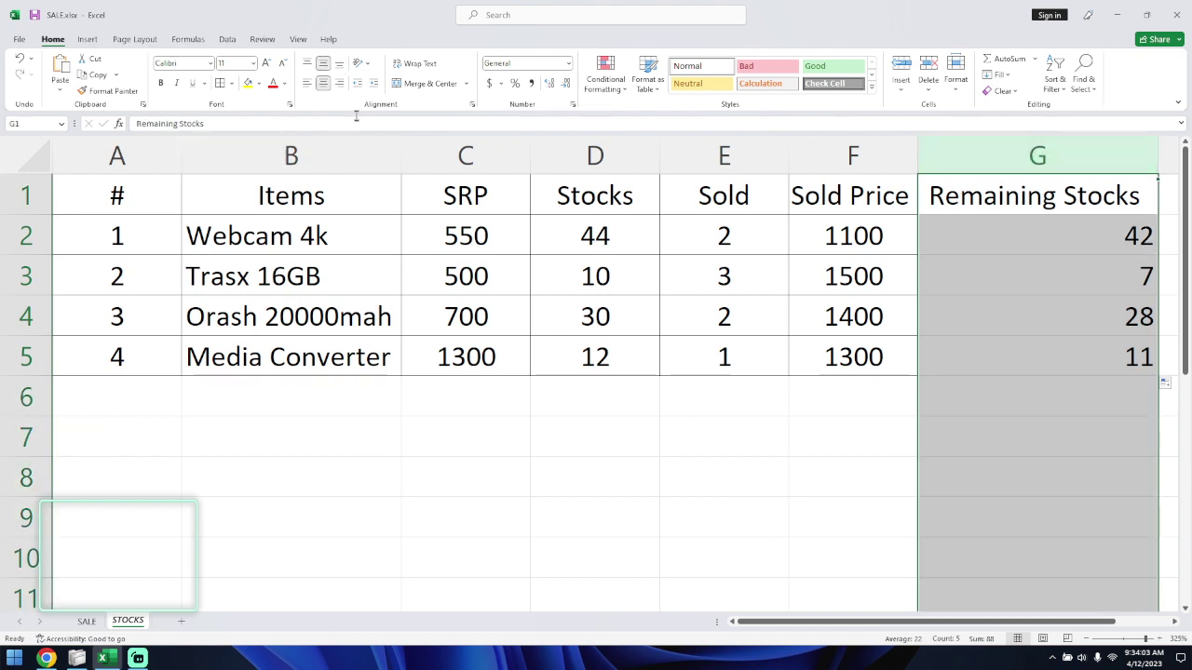
left_click(322, 83)
left_click(322, 83)
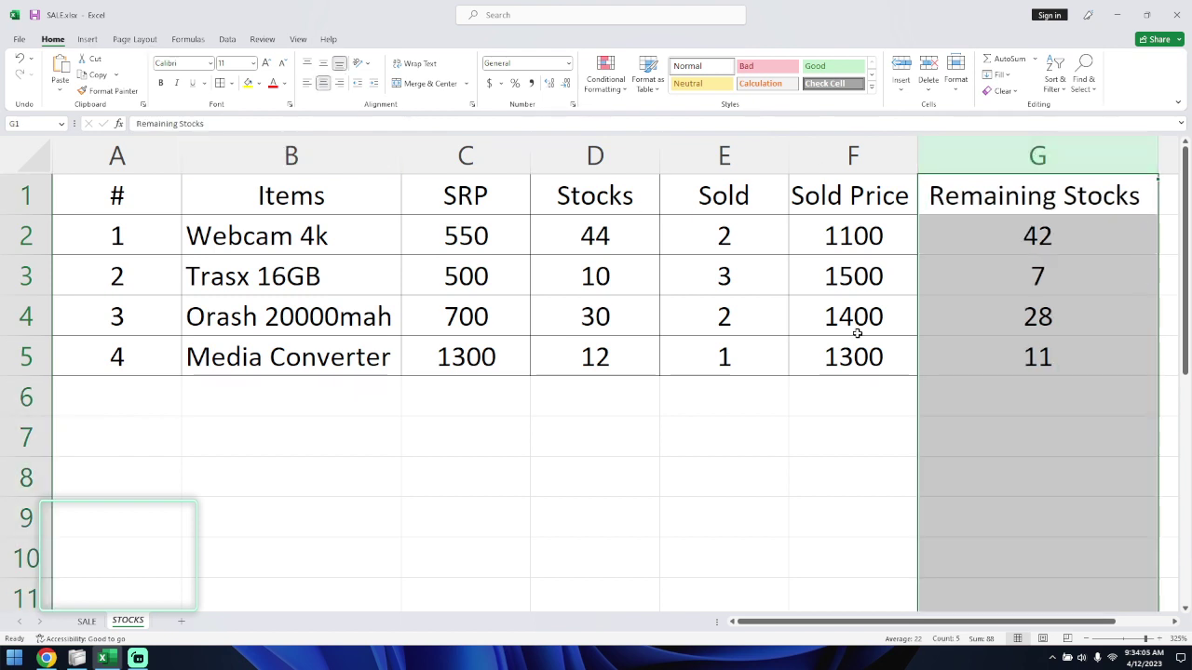
left_click_drag(962, 199, 951, 355)
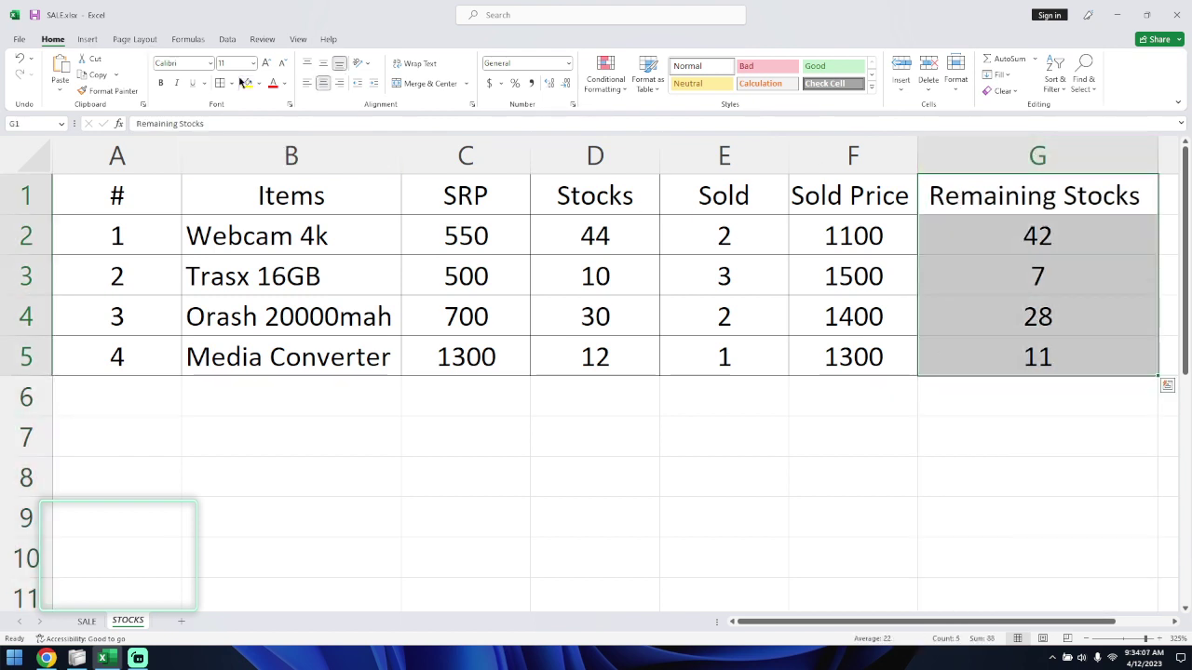
left_click(1008, 249)
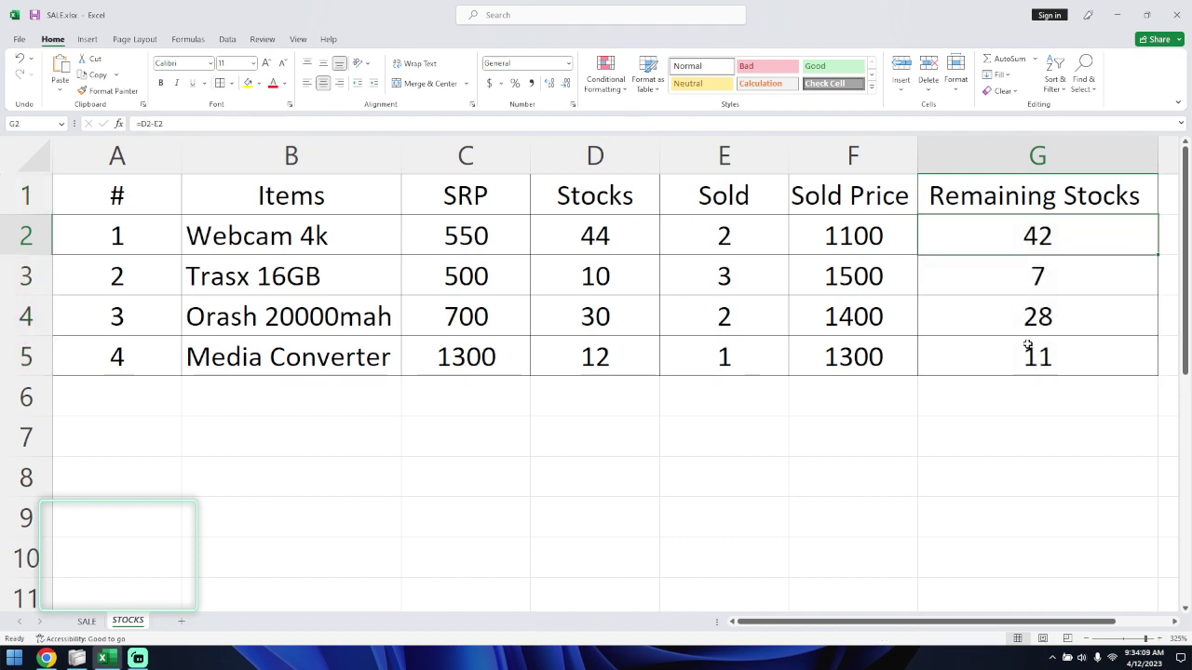